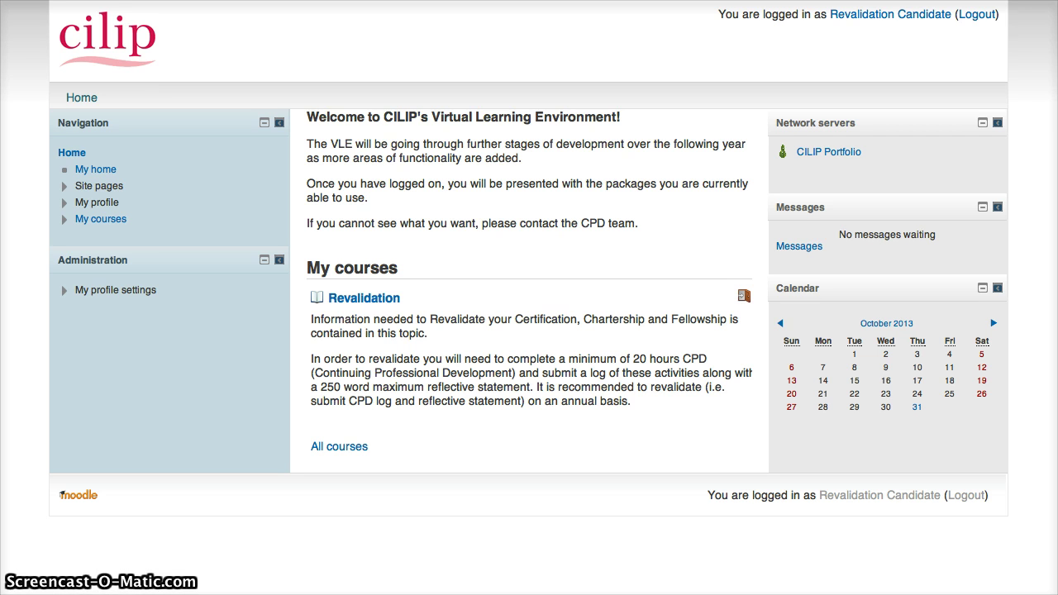
# Open the CILIP Portfolio from the VLE home page's Network servers link
pyautogui.click(834, 156)
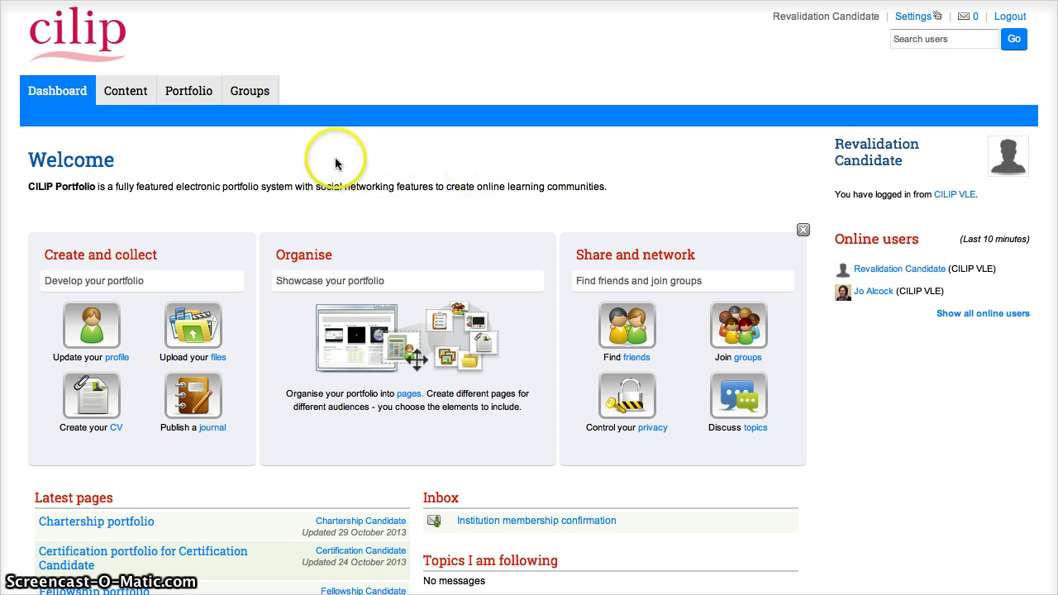
# Open the 2013 CPD log under Content > CPD, showing 8 activities and 20.0 hours
pyautogui.click(126, 92)
pyautogui.click(214, 122)
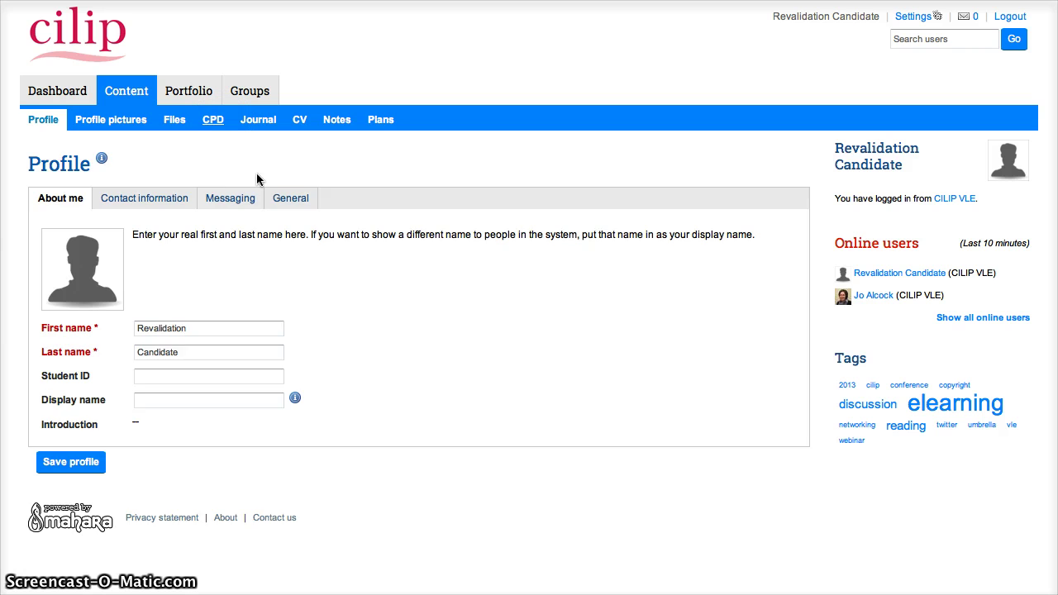
pyautogui.click(53, 200)
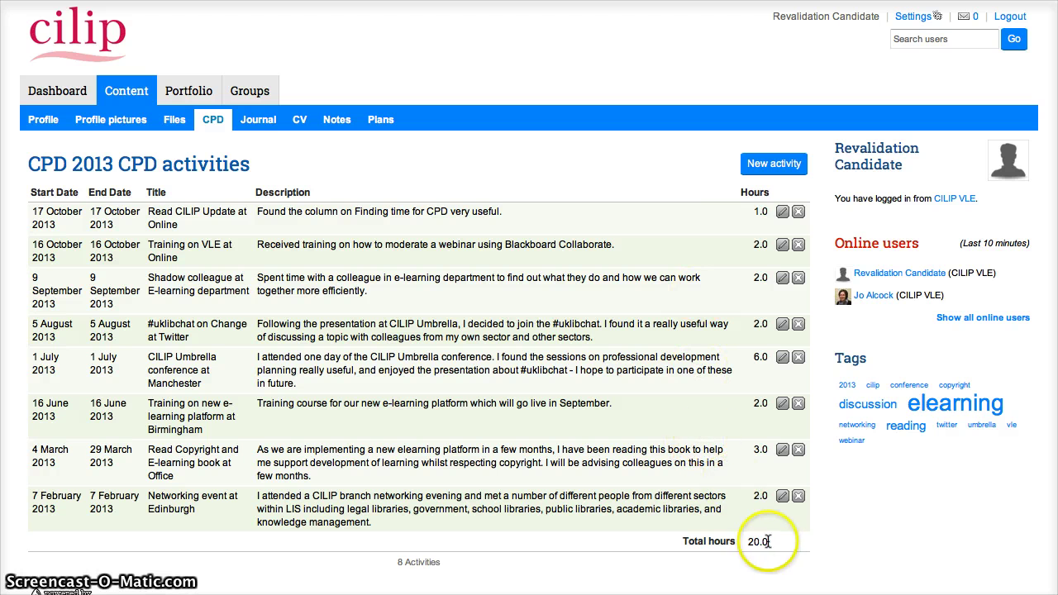
# Create a new page titled '2013 Revalidation', tagged '2013, revalidation', and save it
pyautogui.click(60, 96)
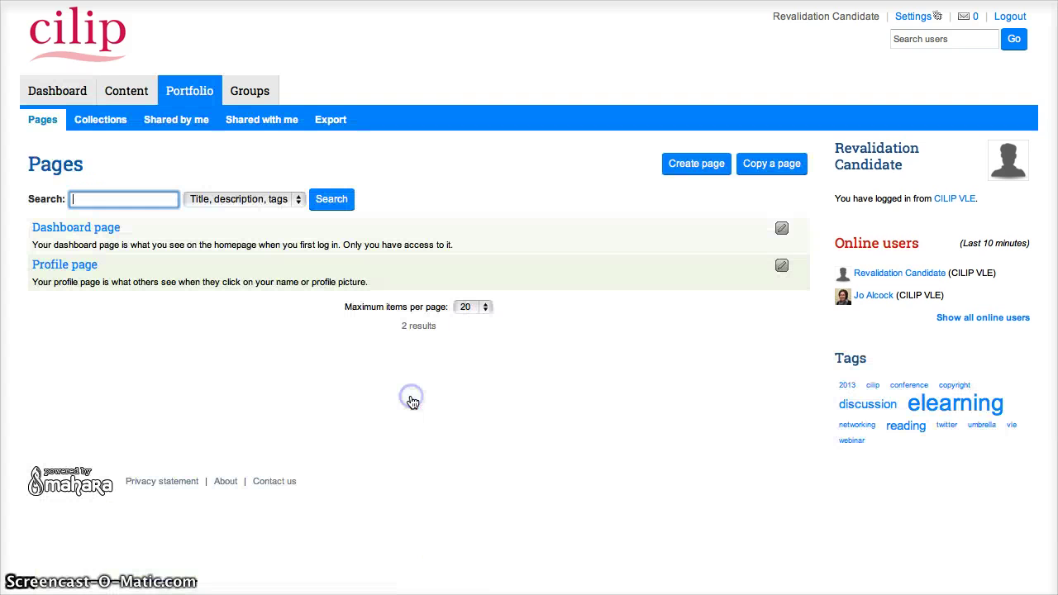
pyautogui.click(701, 164)
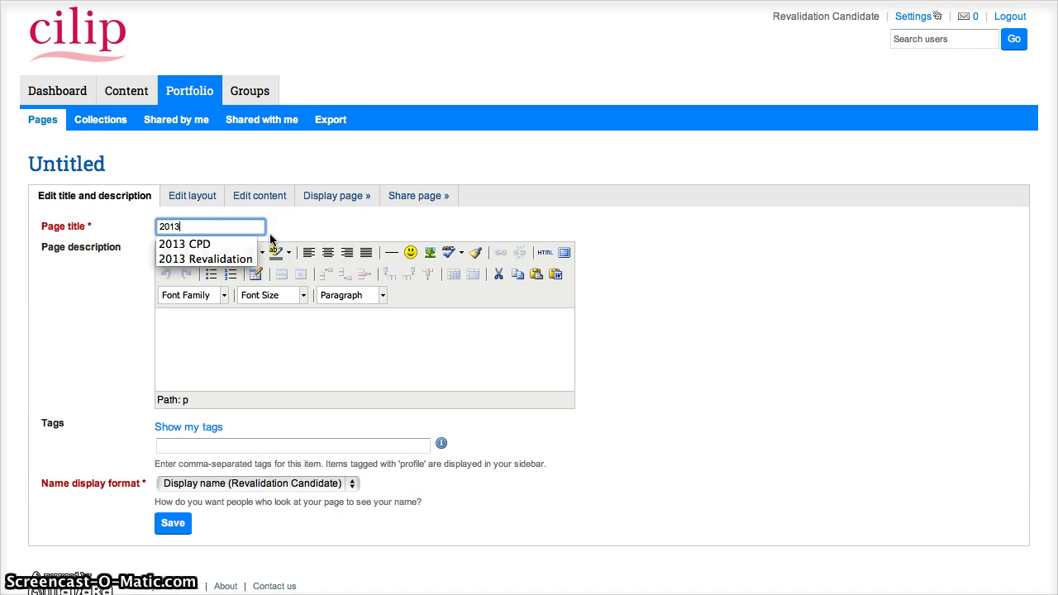
pyautogui.click(243, 260)
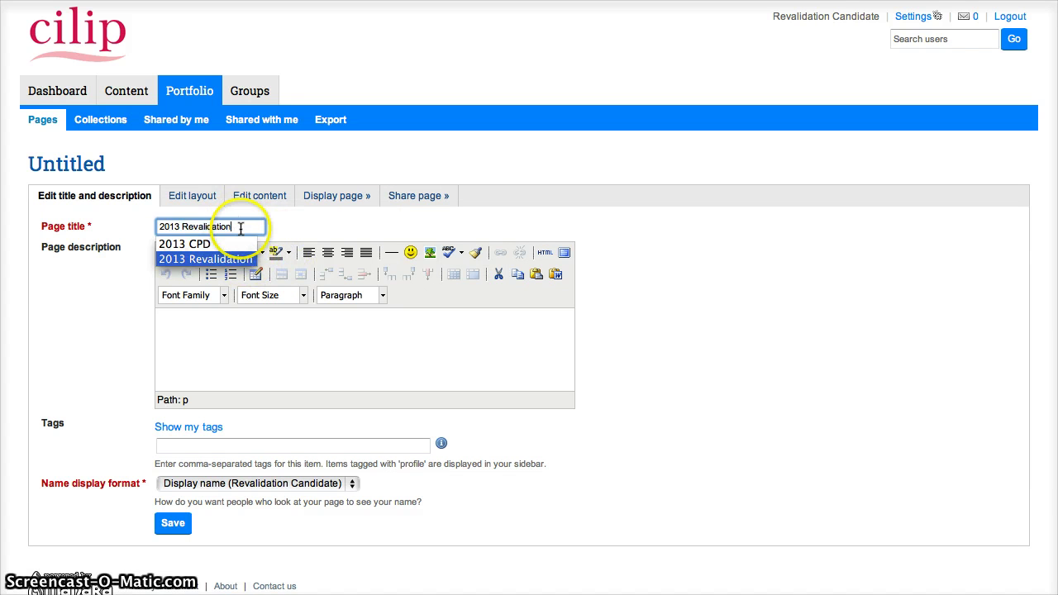
pyautogui.click(241, 333)
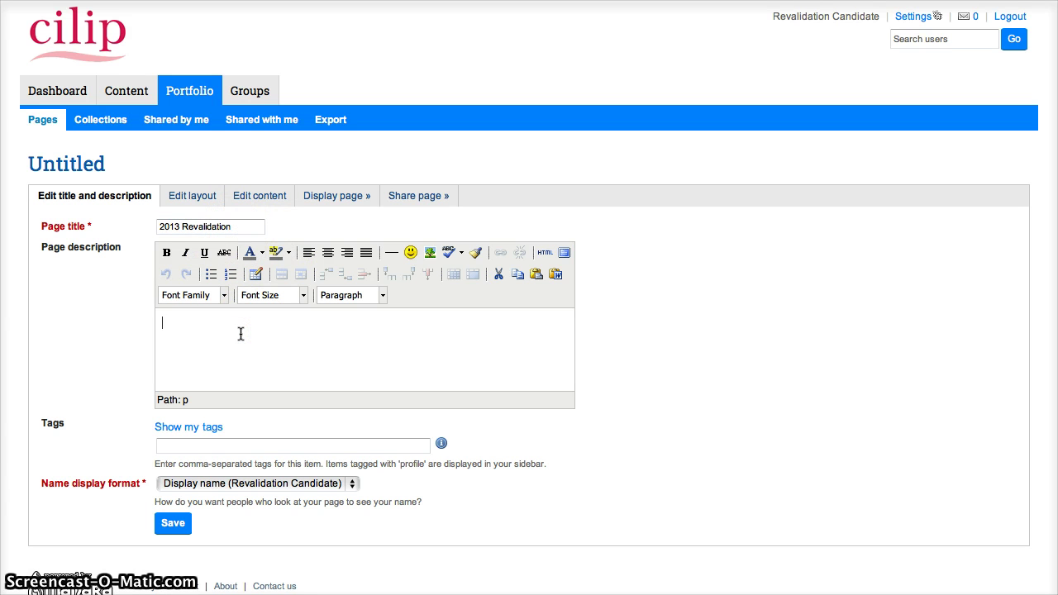
pyautogui.click(191, 446)
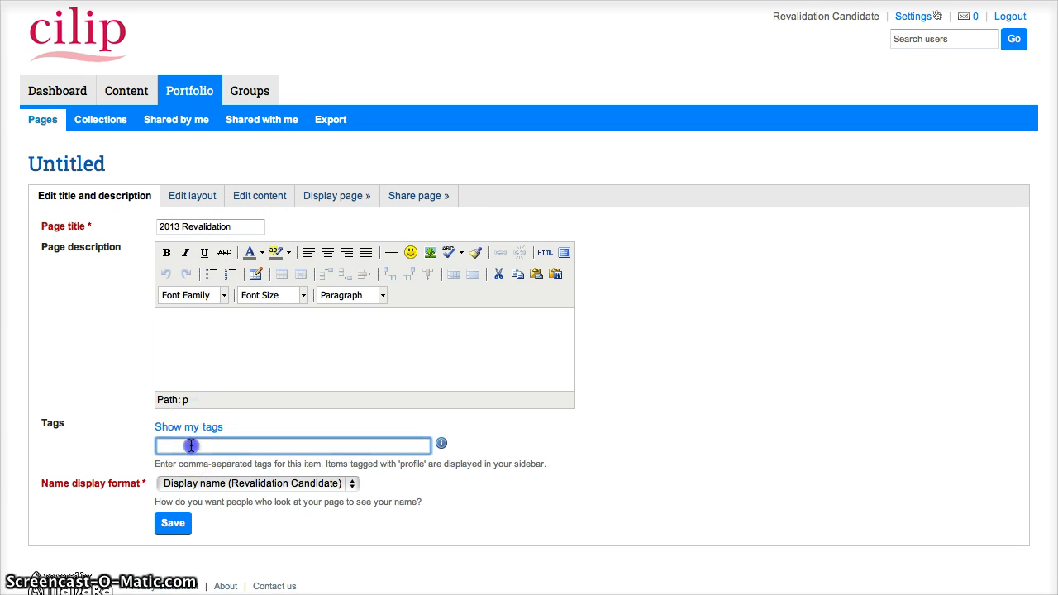
pyautogui.write('2013, ')
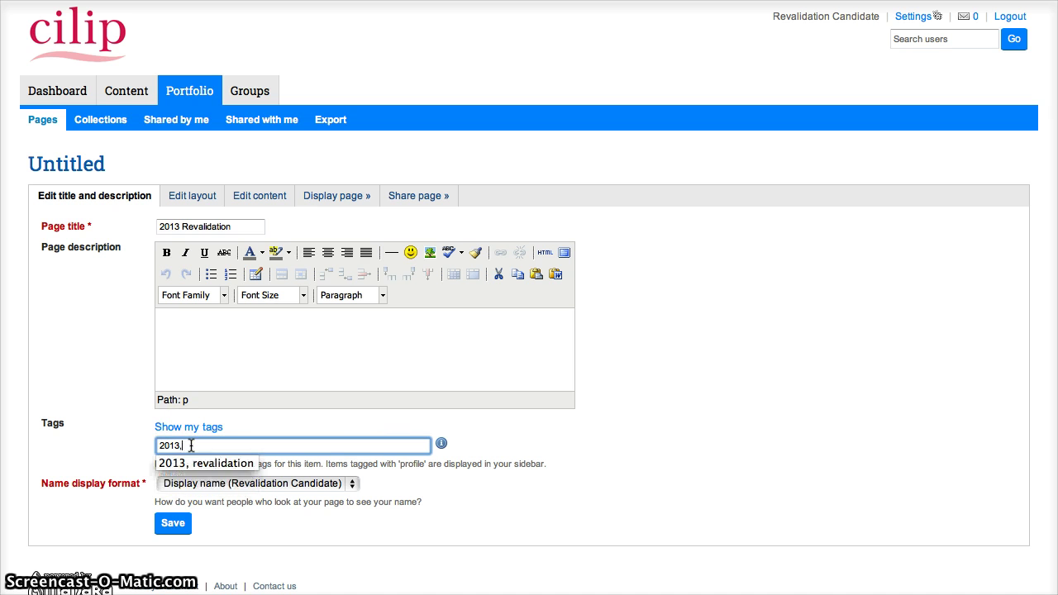
pyautogui.write('reva')
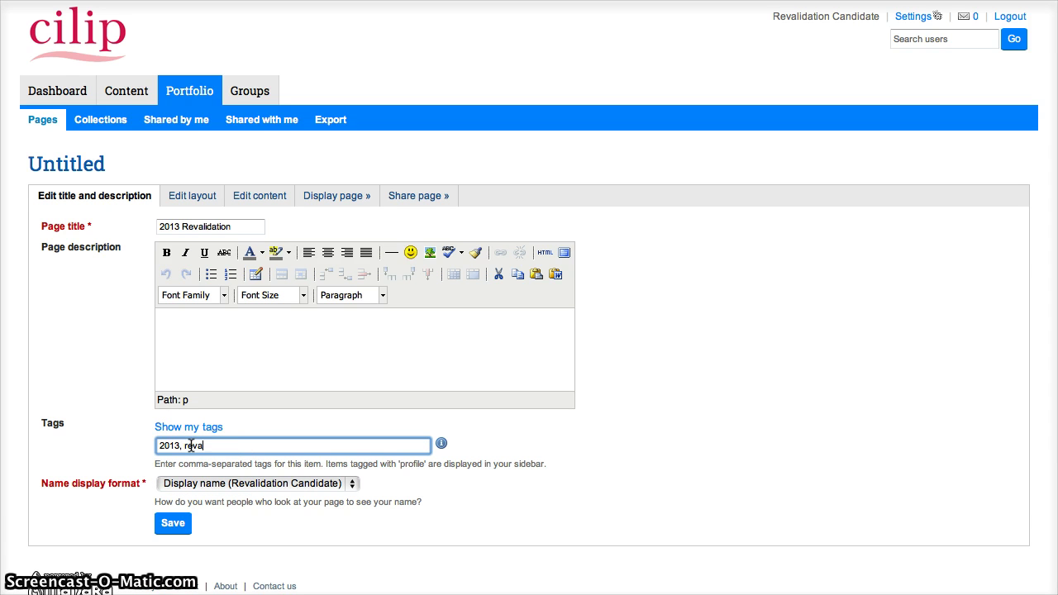
pyautogui.write('lidation')
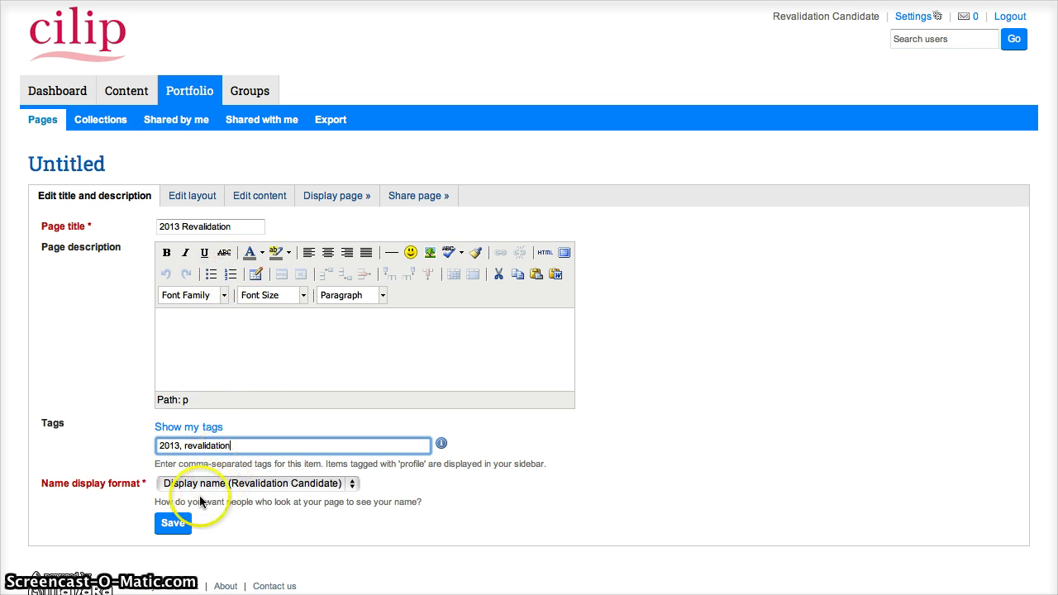
pyautogui.click(172, 525)
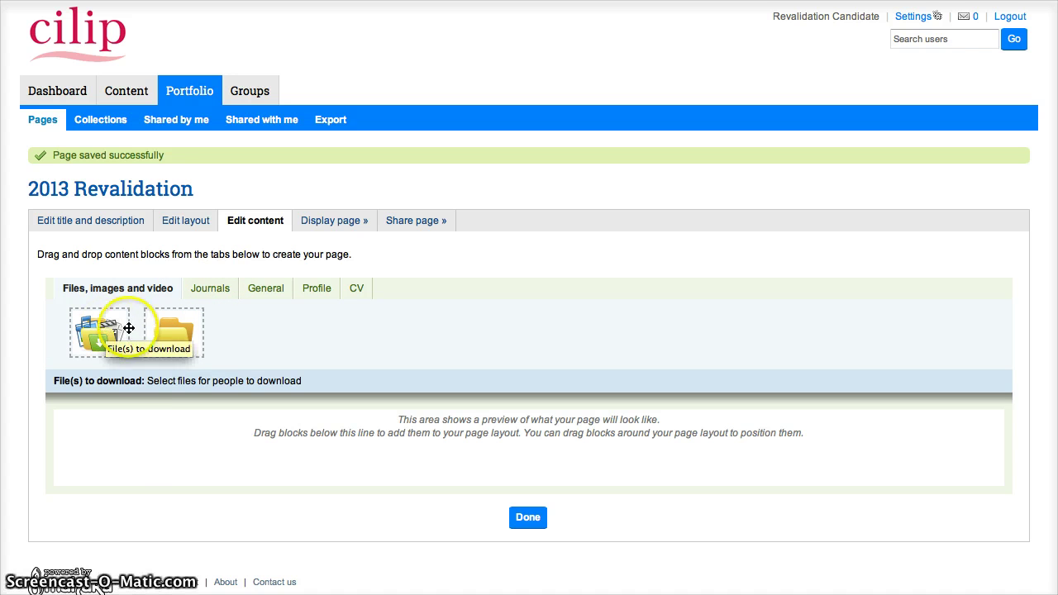
# Browse the Journals, General, Profile and CV block categories, ending back on General
pyautogui.click(208, 291)
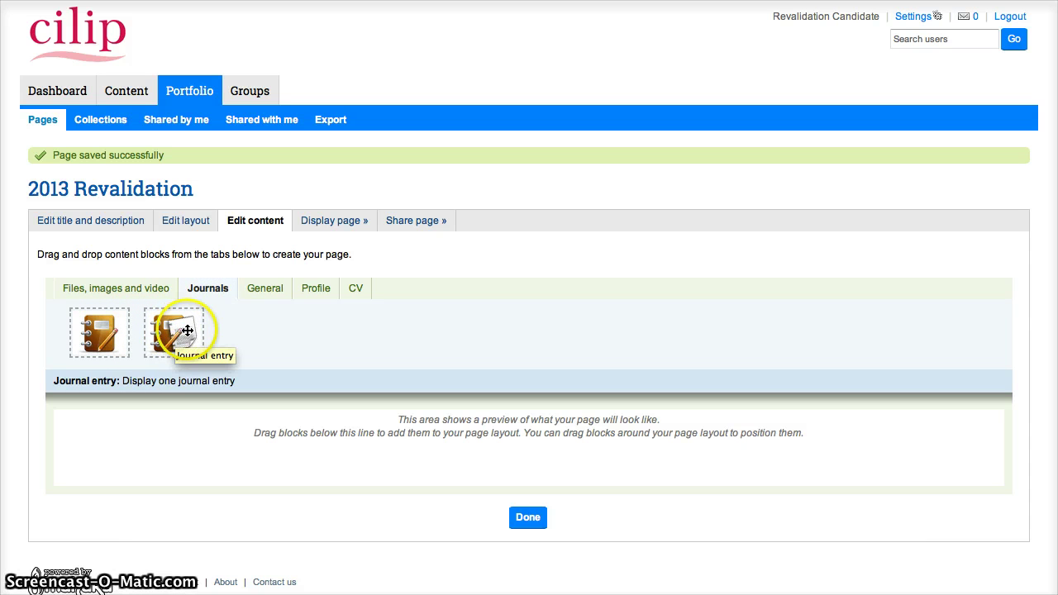
pyautogui.click(266, 289)
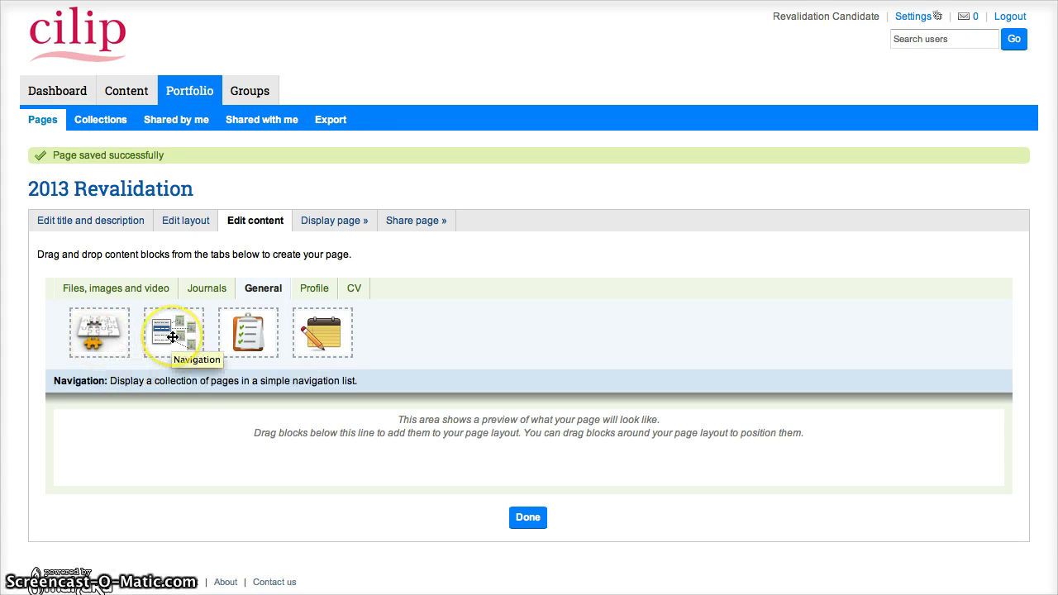
pyautogui.moveTo(216, 337); pyautogui.dragTo(234, 335)
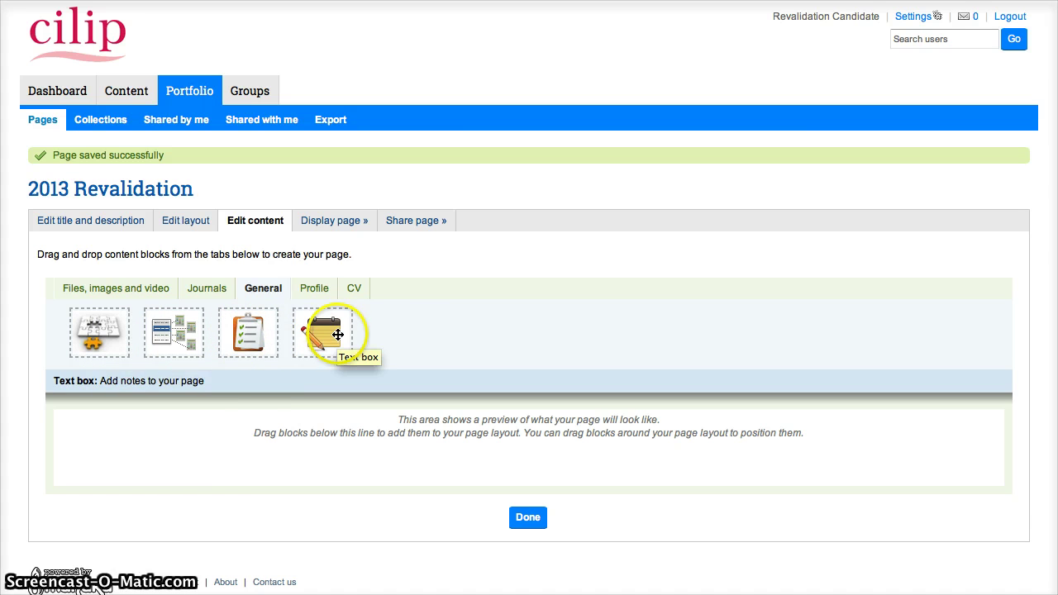
pyautogui.click(316, 291)
pyautogui.click(352, 293)
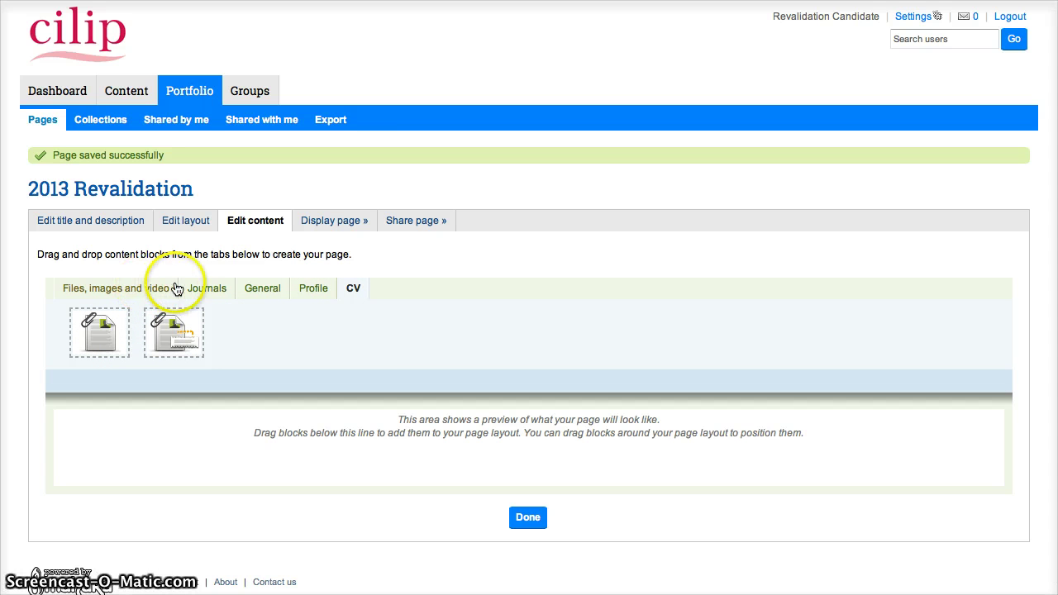
pyautogui.click(258, 292)
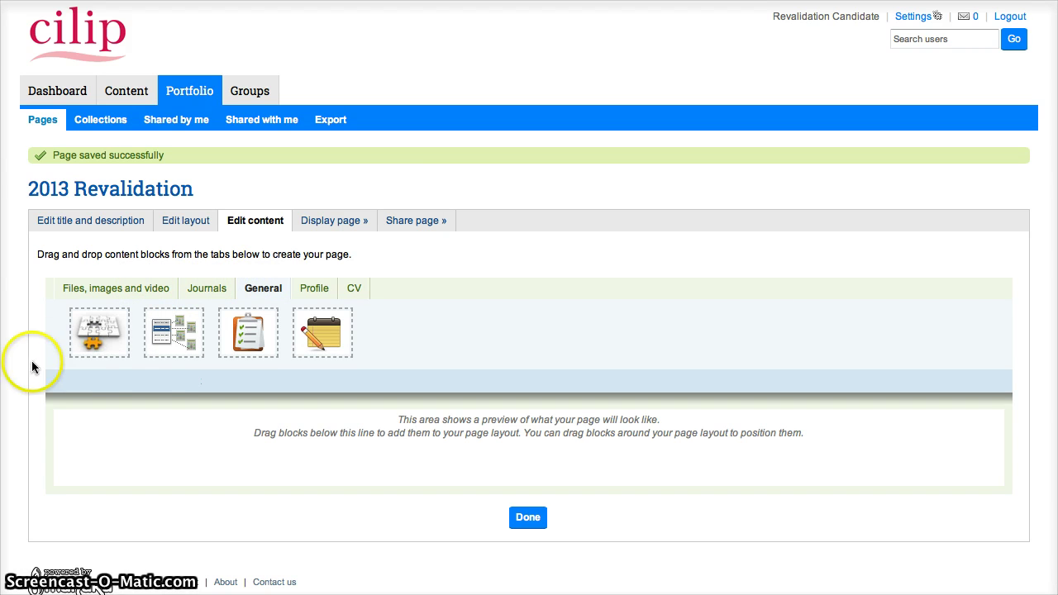
# Add a Your CPD block set to the 2013 CPD log (8 activities, 20.0 hours)
pyautogui.moveTo(91, 332); pyautogui.dragTo(206, 482)
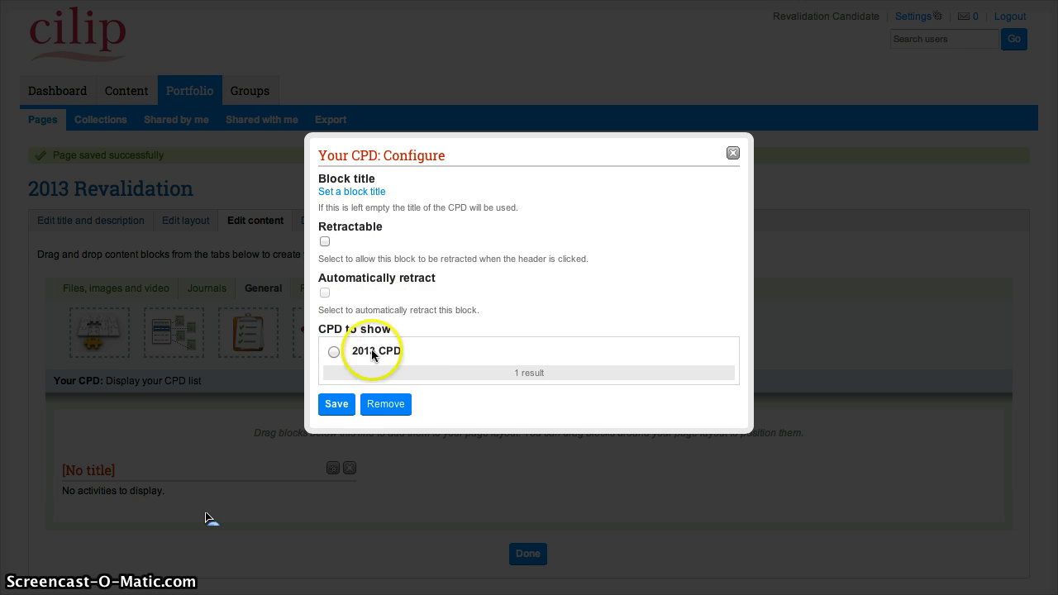
pyautogui.click(334, 353)
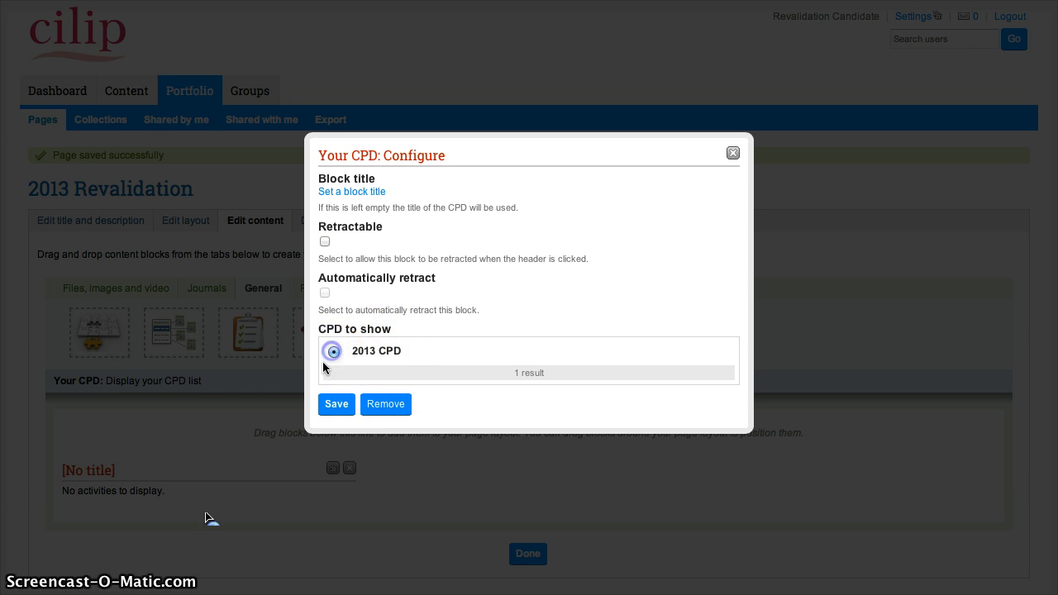
pyautogui.click(337, 404)
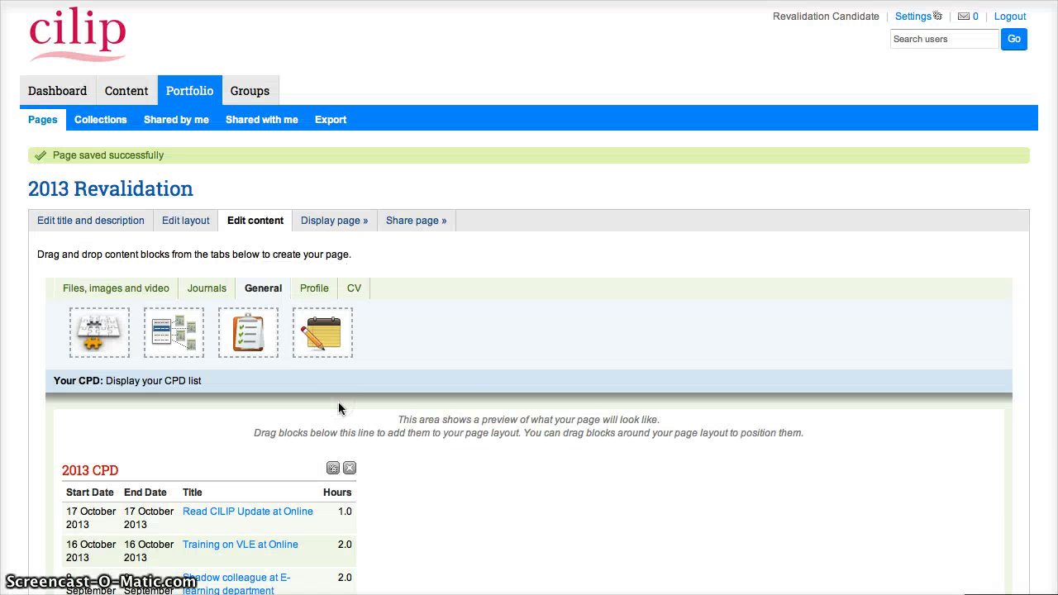
pyautogui.scroll(-5, 342, 406)
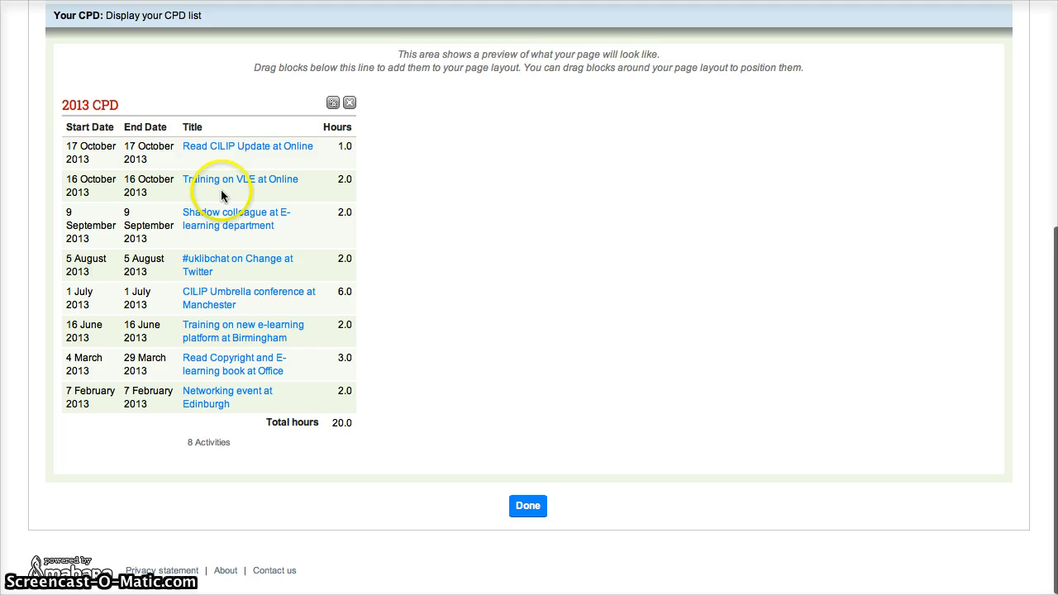
pyautogui.scroll(4, 513, 349)
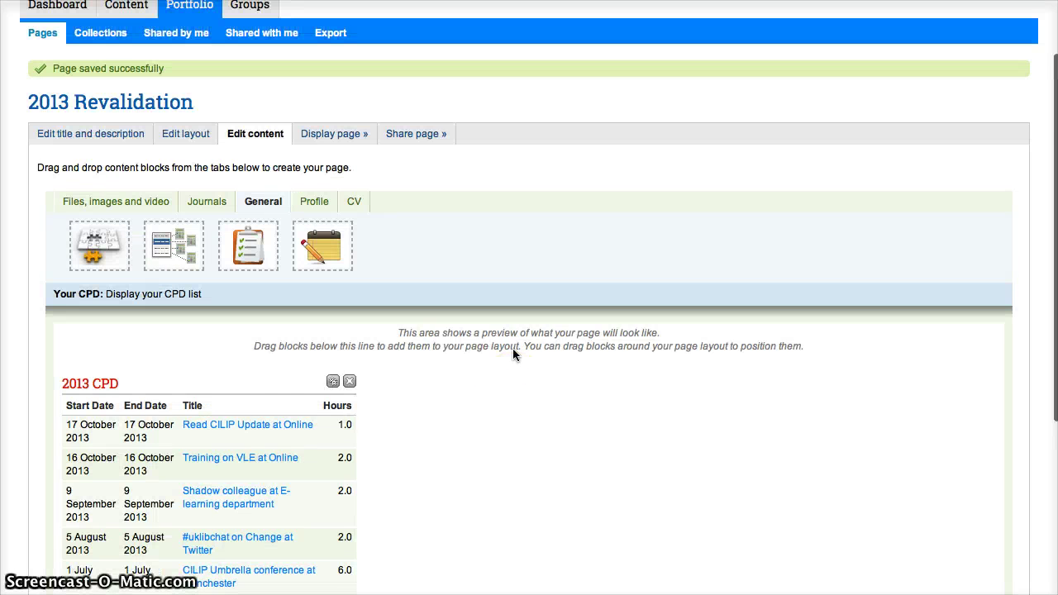
# Add a text box block titled 'Evaluative Statement' and place the cursor in its content
pyautogui.scroll(-2, 513, 353)
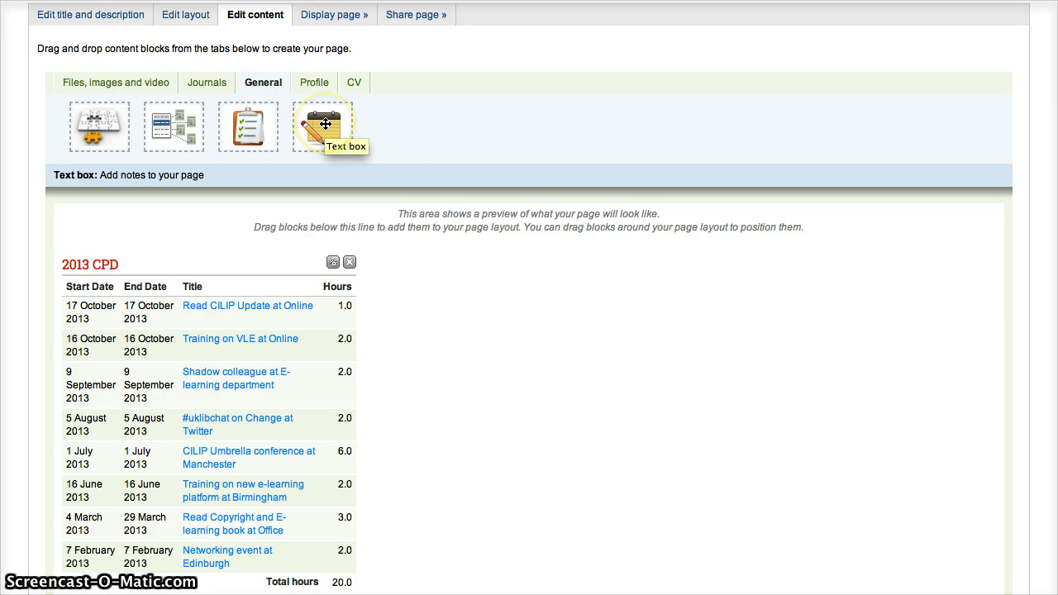
pyautogui.moveTo(325, 124); pyautogui.dragTo(541, 331)
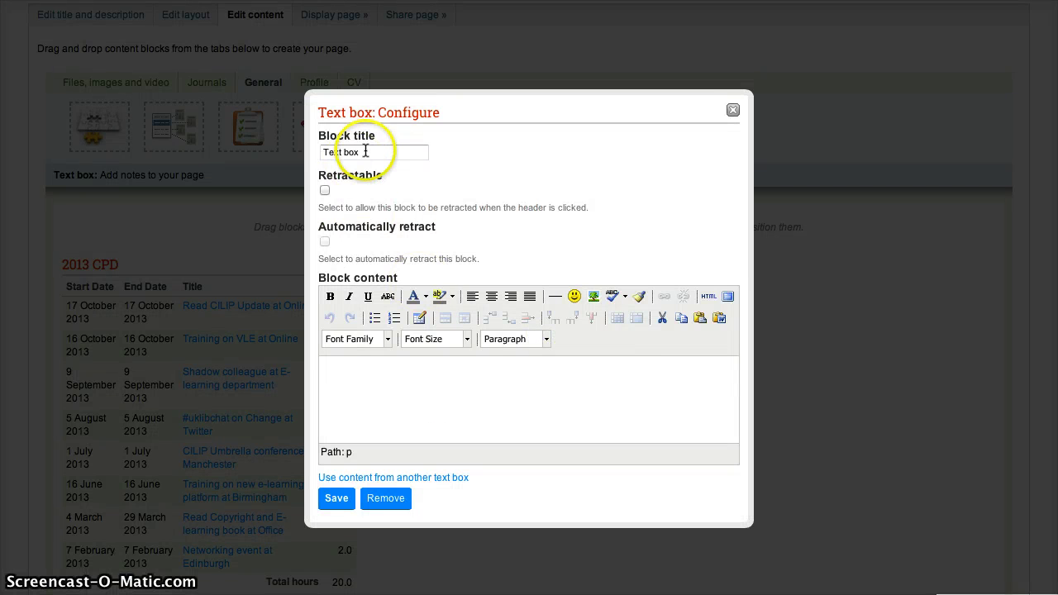
pyautogui.moveTo(411, 152); pyautogui.dragTo(312, 152)
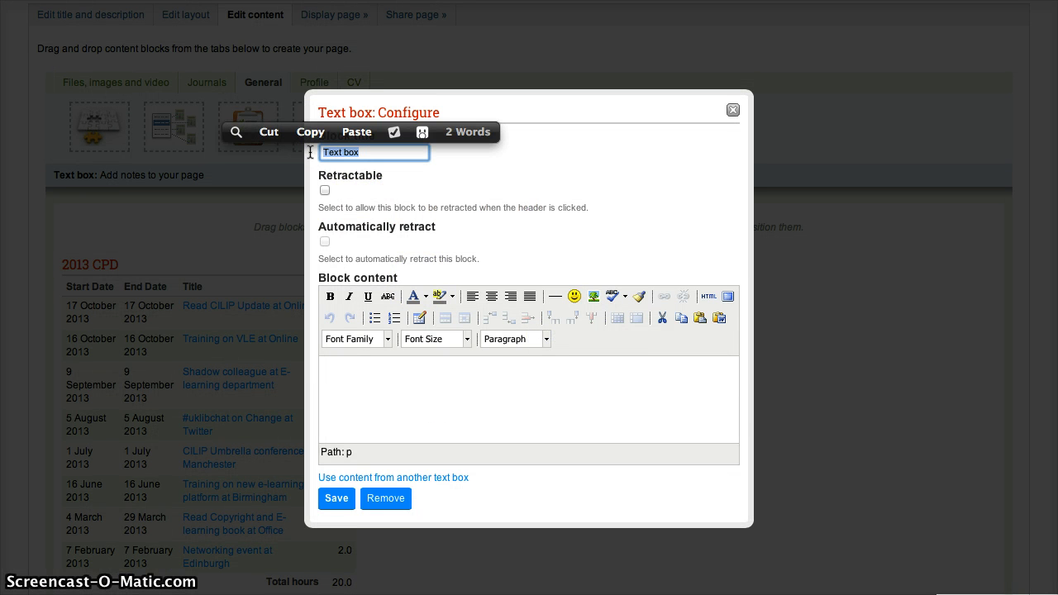
pyautogui.write('Evaluative')
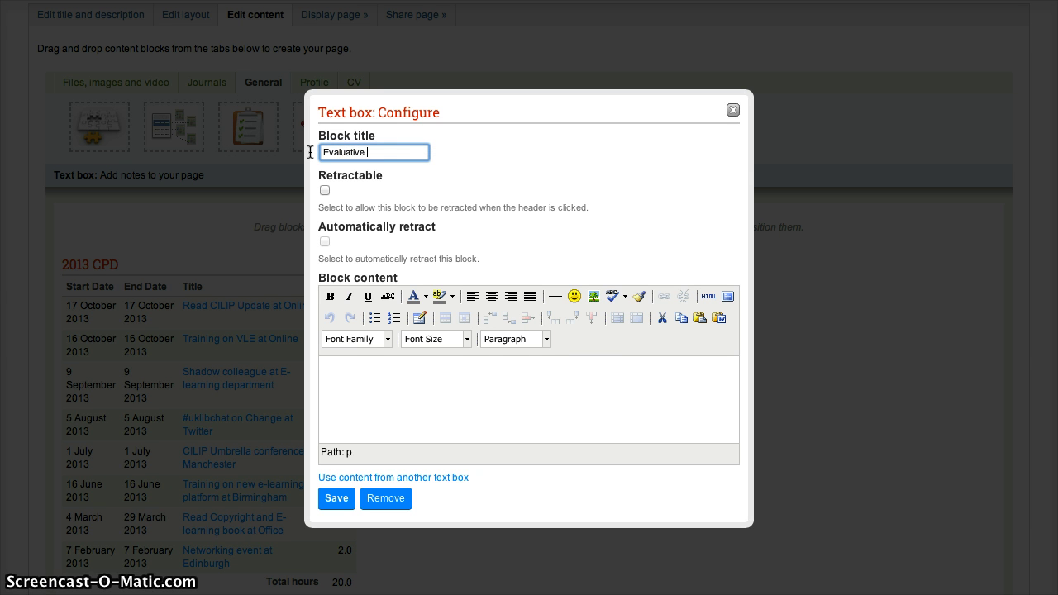
pyautogui.write(' Statement')
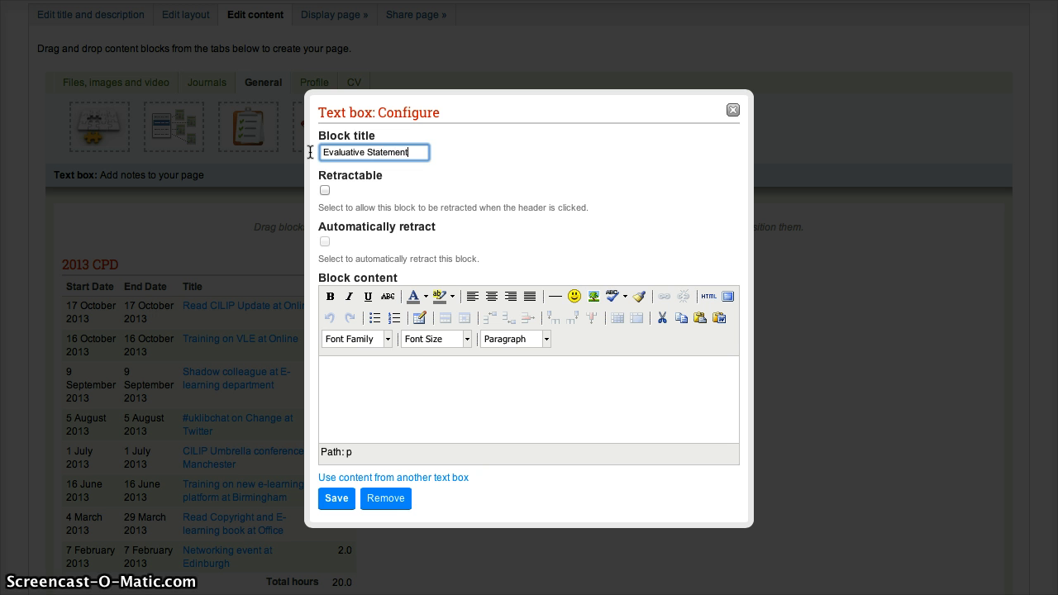
pyautogui.click(387, 376)
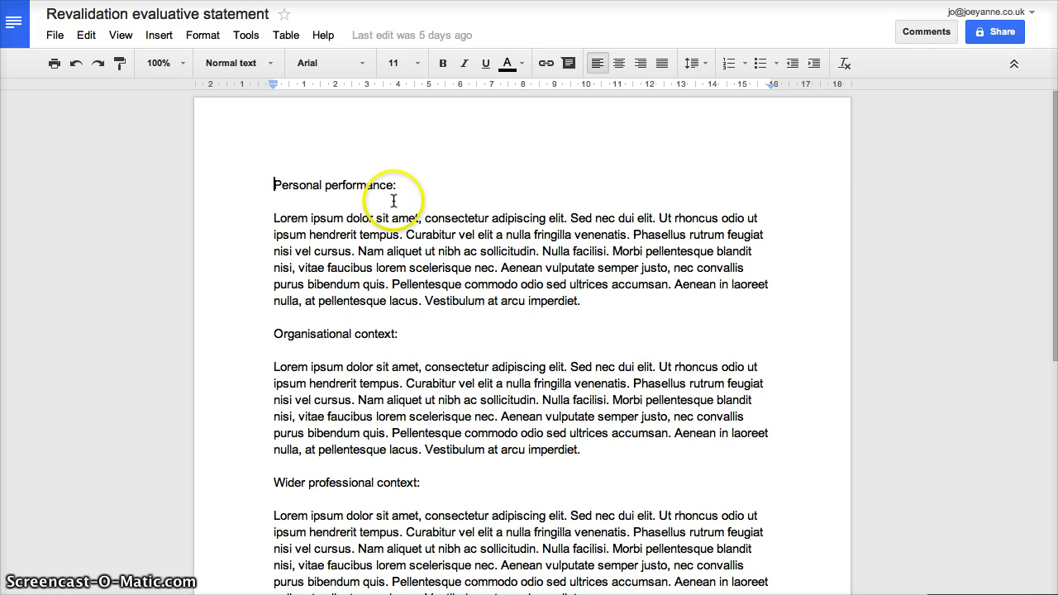
# Select the 237-word statement's three sections in Google Docs and copy them
pyautogui.moveTo(270, 181); pyautogui.dragTo(583, 499)
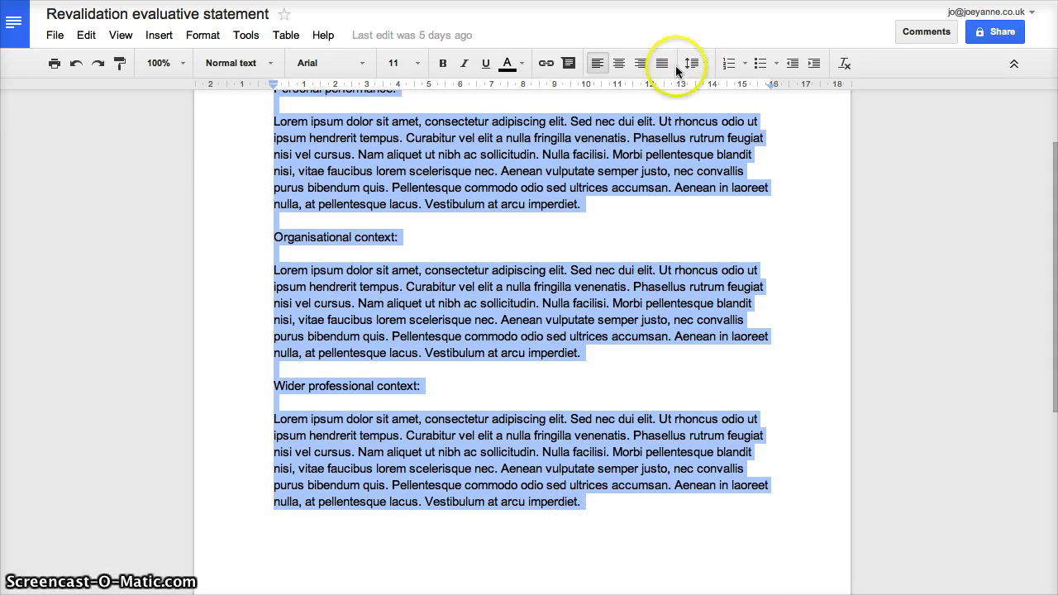
pyautogui.moveTo(589, 506); pyautogui.dragTo(279, 86)
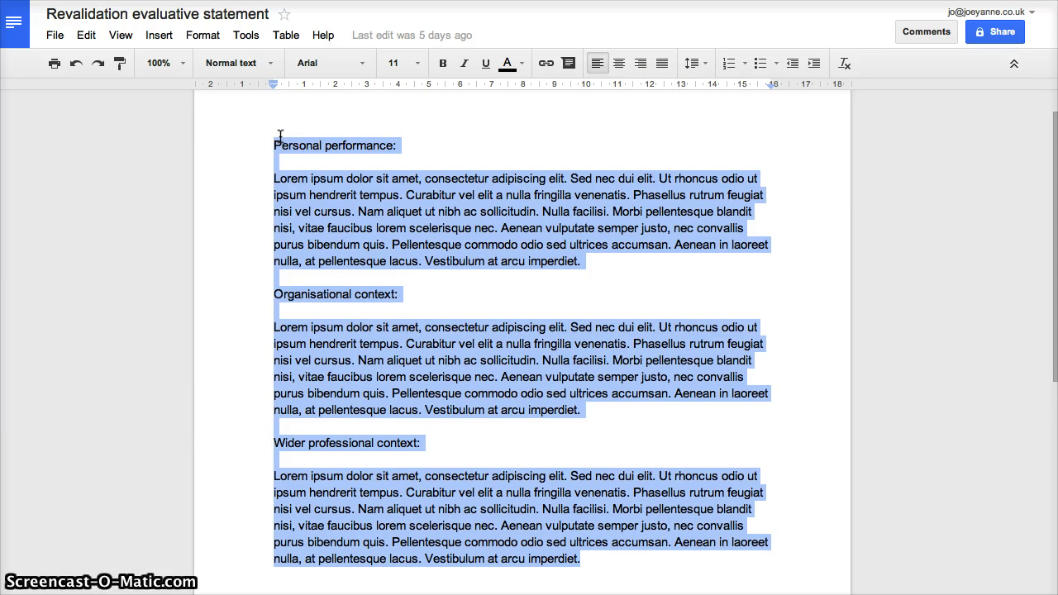
pyautogui.moveTo(275, 141); pyautogui.dragTo(695, 578)
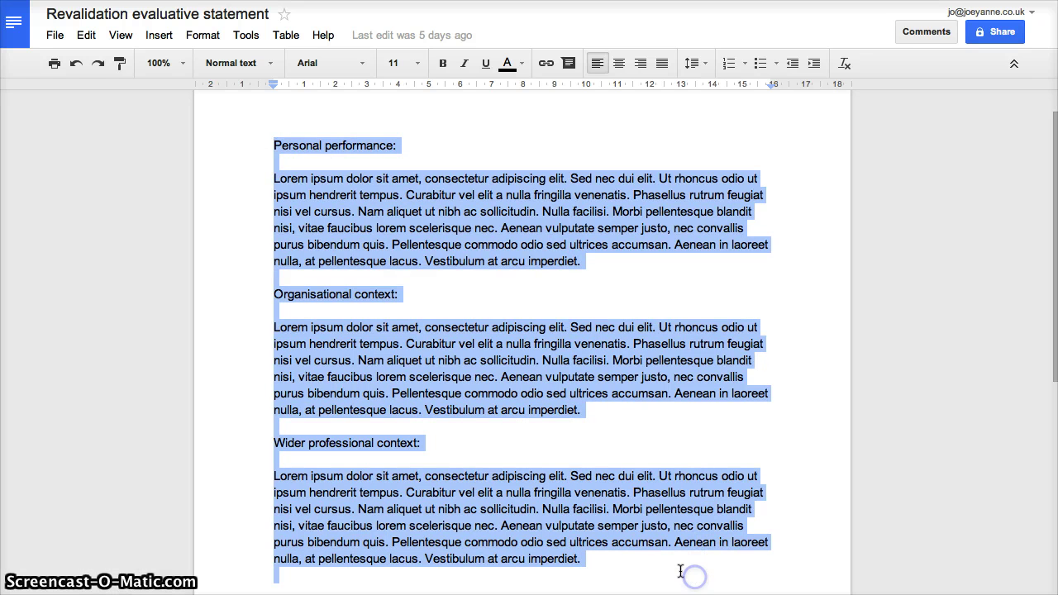
pyautogui.click(636, 562)
pyautogui.hotkey('ctrl', 'a')
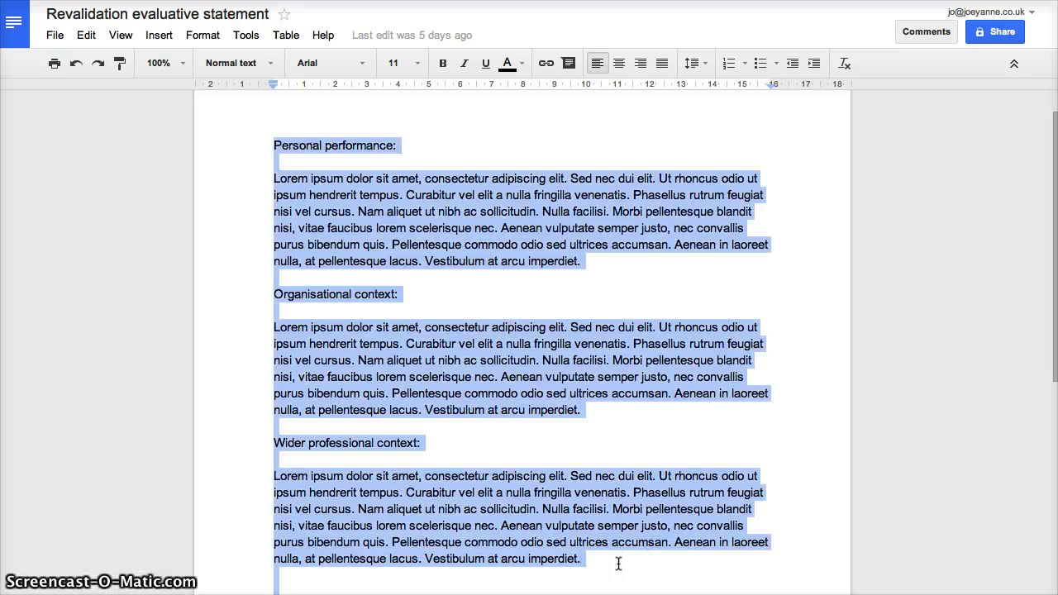
pyautogui.moveTo(618, 563); pyautogui.dragTo(255, 123)
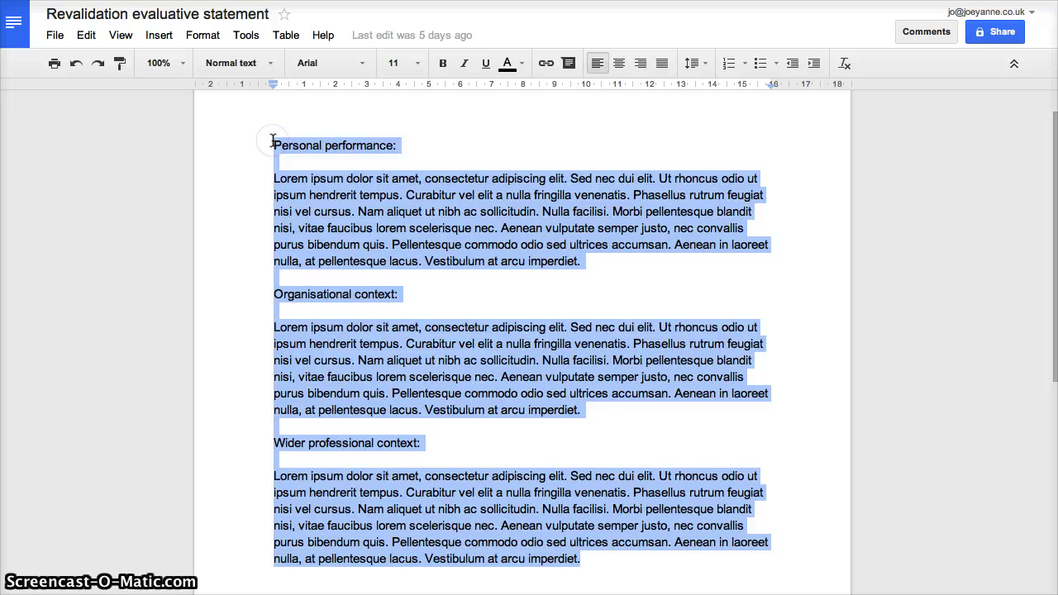
pyautogui.click(273, 141)
pyautogui.doubleClick(273, 142)
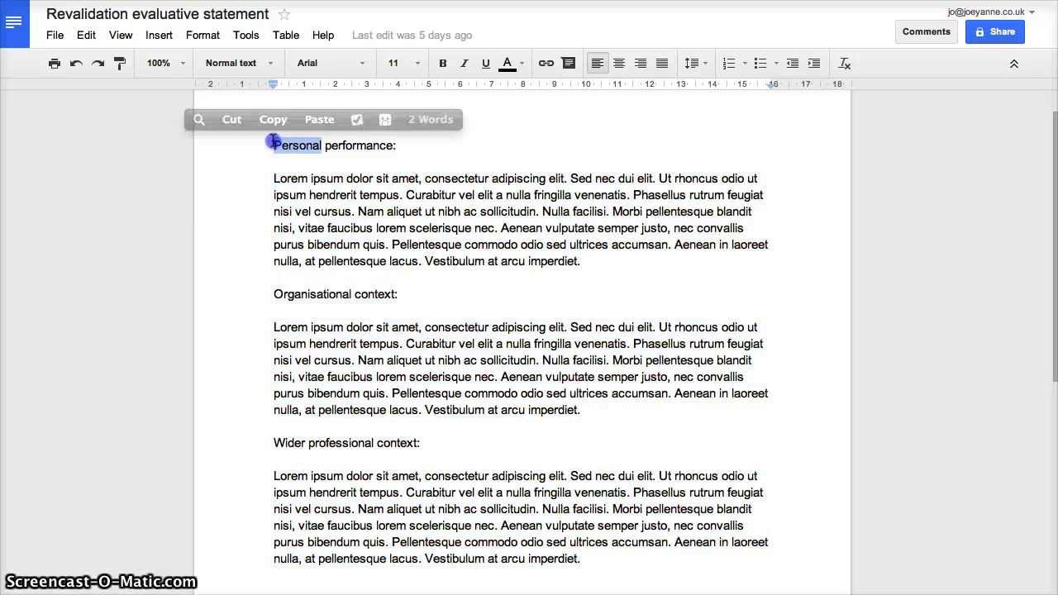
pyautogui.click(274, 141)
pyautogui.moveTo(273, 141); pyautogui.dragTo(629, 579)
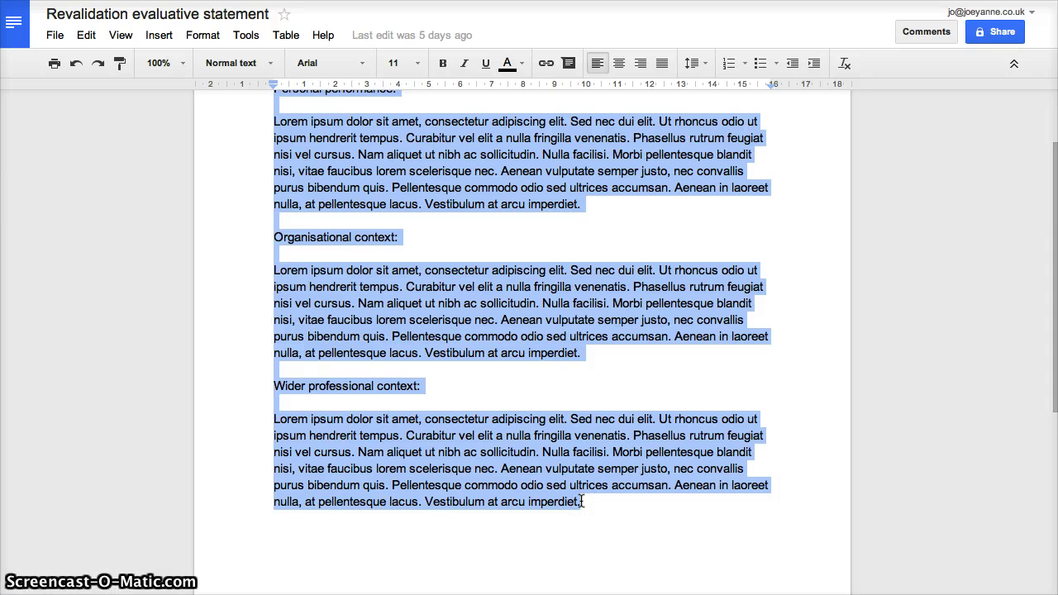
pyautogui.click(582, 501)
pyautogui.moveTo(374, 374); pyautogui.dragTo(281, 149)
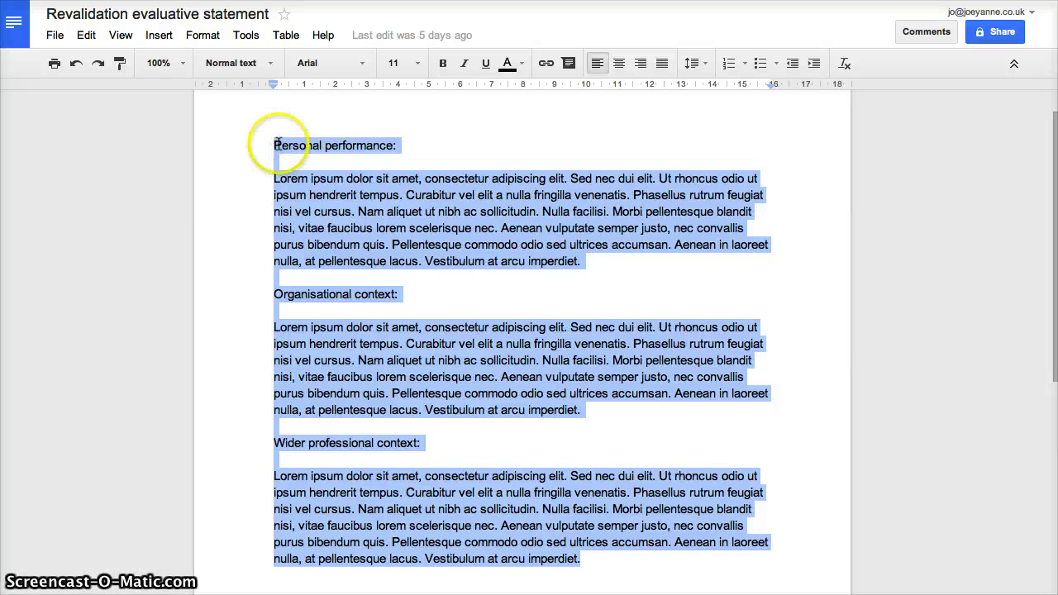
pyautogui.tripleClick(273, 146)
pyautogui.moveTo(279, 145); pyautogui.dragTo(593, 262)
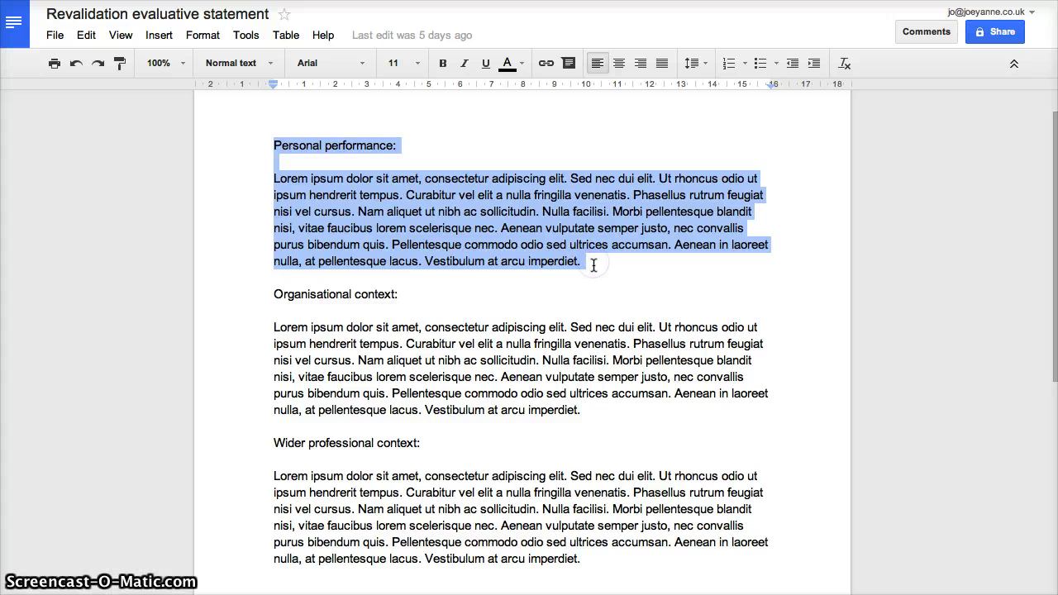
pyautogui.click(587, 263)
pyautogui.moveTo(273, 143); pyautogui.dragTo(601, 553)
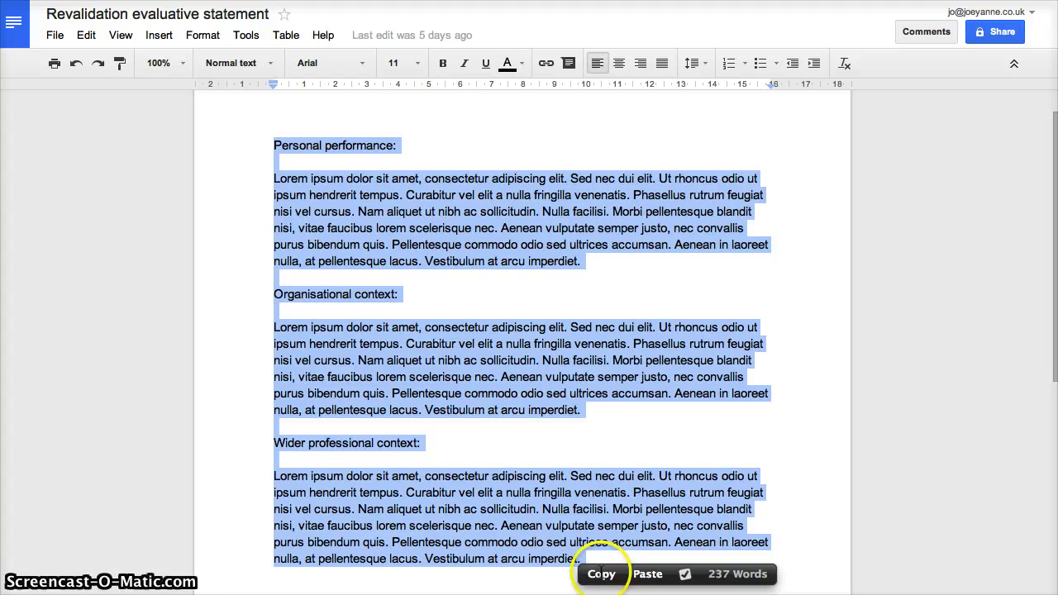
pyautogui.click(601, 574)
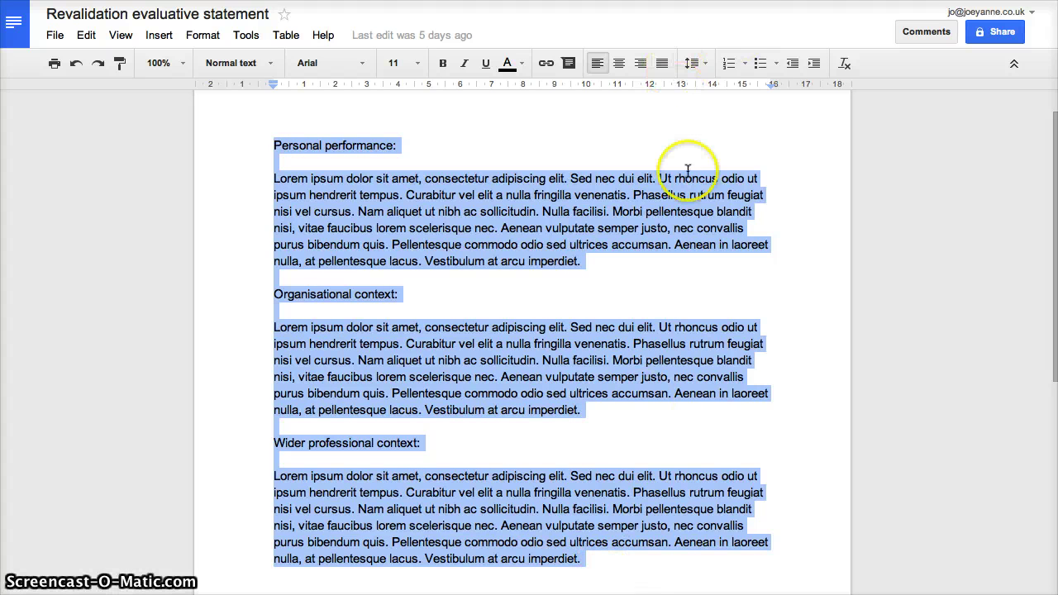
# Paste the copied statement into the Evaluative Statement block's content and save the block
pyautogui.hotkey('alt', 'Tab')
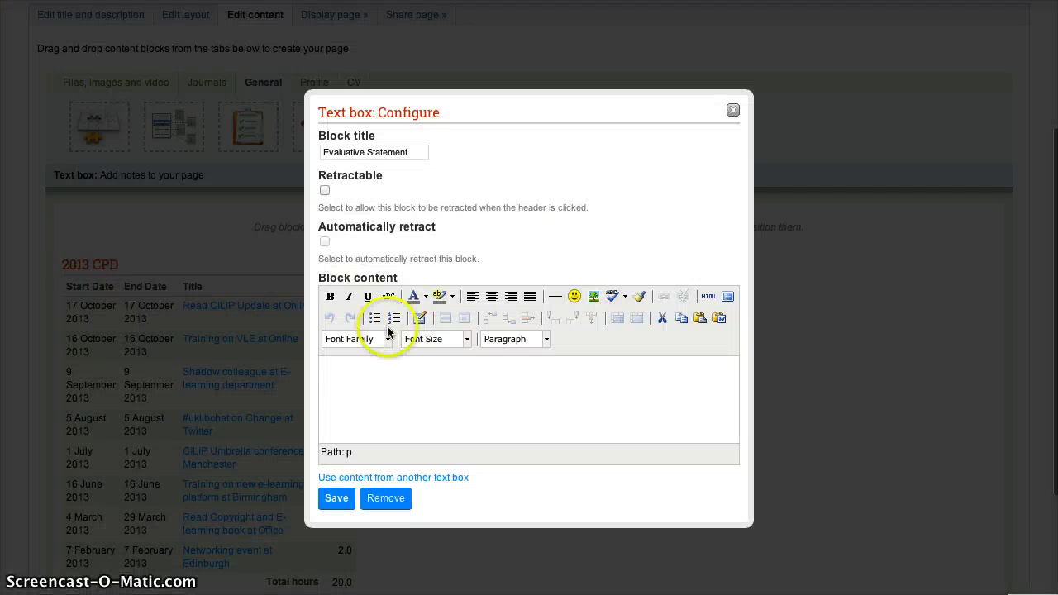
pyautogui.click(383, 366)
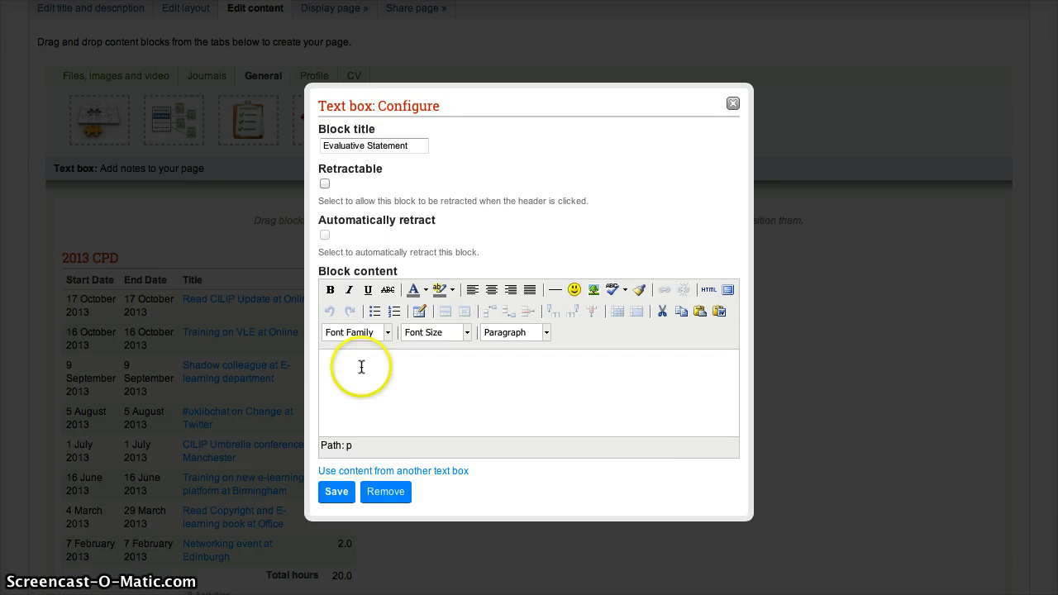
pyautogui.hotkey('ctrl', 'v')
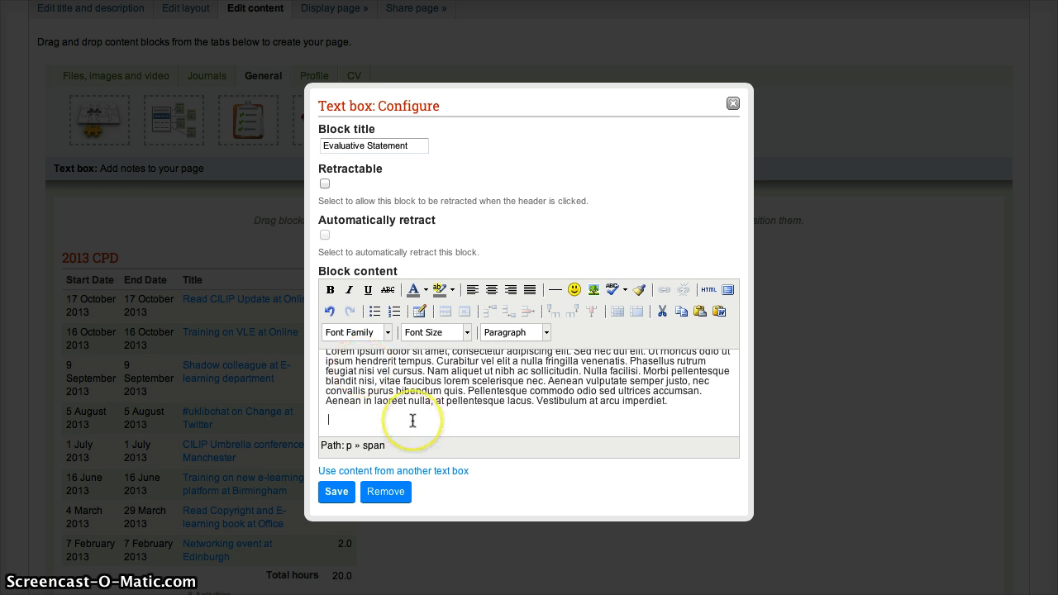
pyautogui.scroll(1, 438, 397)
pyautogui.scroll(5, 488, 417)
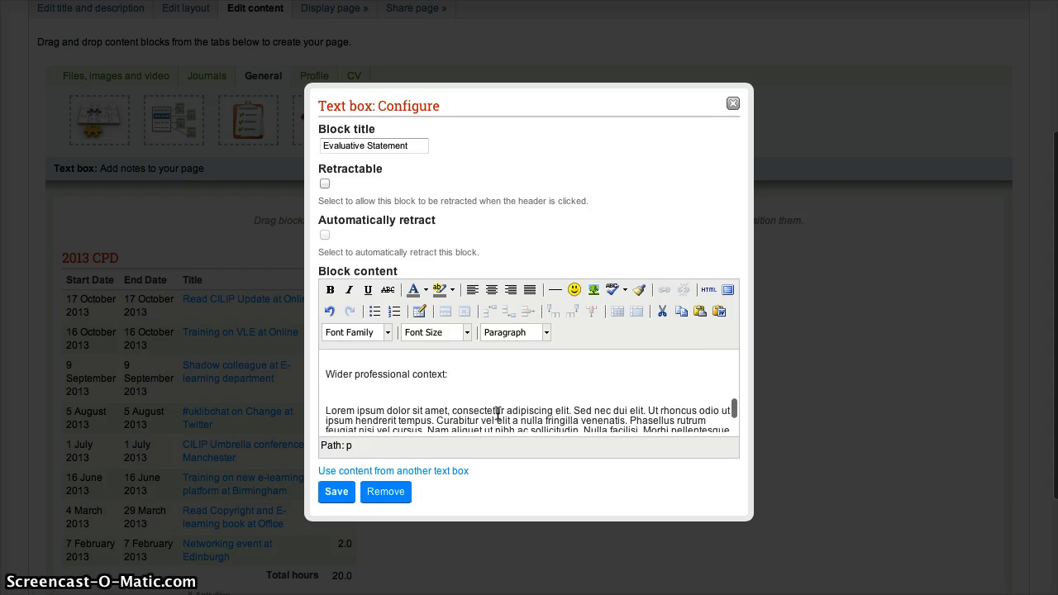
pyautogui.scroll(5, 498, 413)
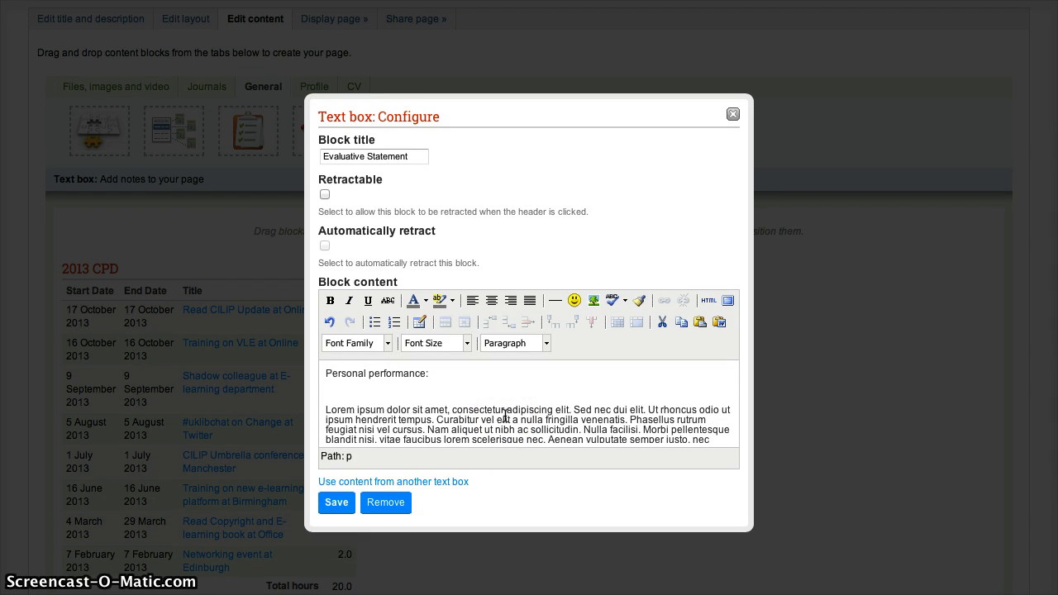
pyautogui.click(394, 391)
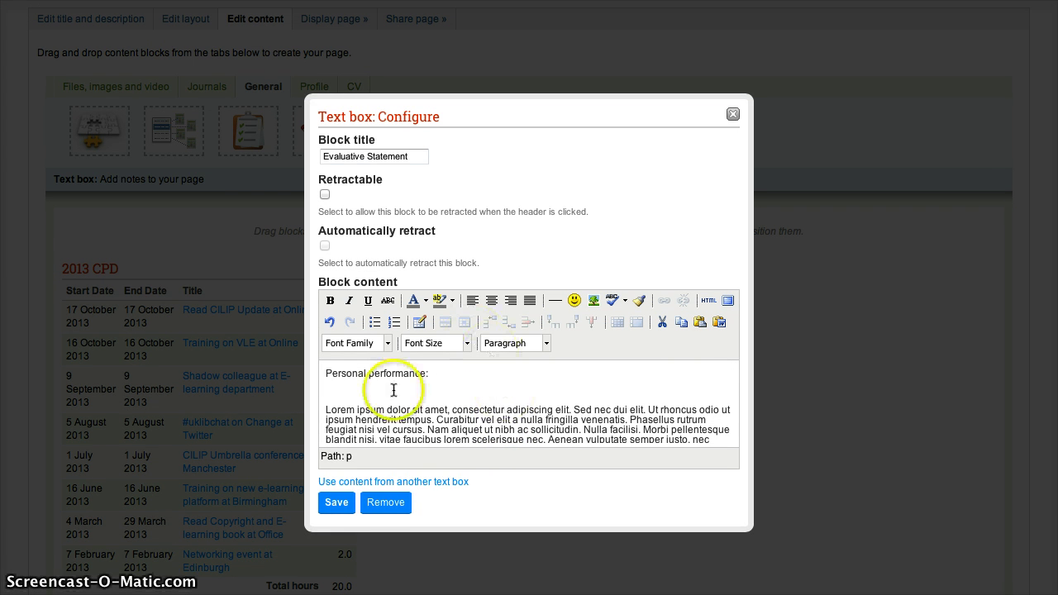
pyautogui.click(335, 379)
pyautogui.click(407, 380)
pyautogui.scroll(-10, 408, 379)
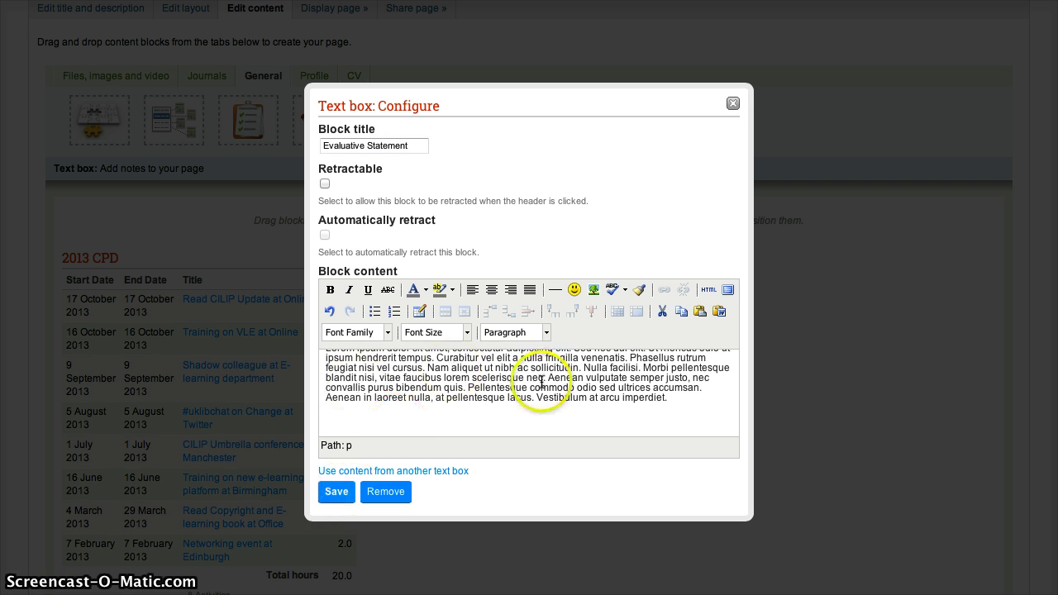
pyautogui.scroll(5, 442, 385)
pyautogui.scroll(3, 526, 394)
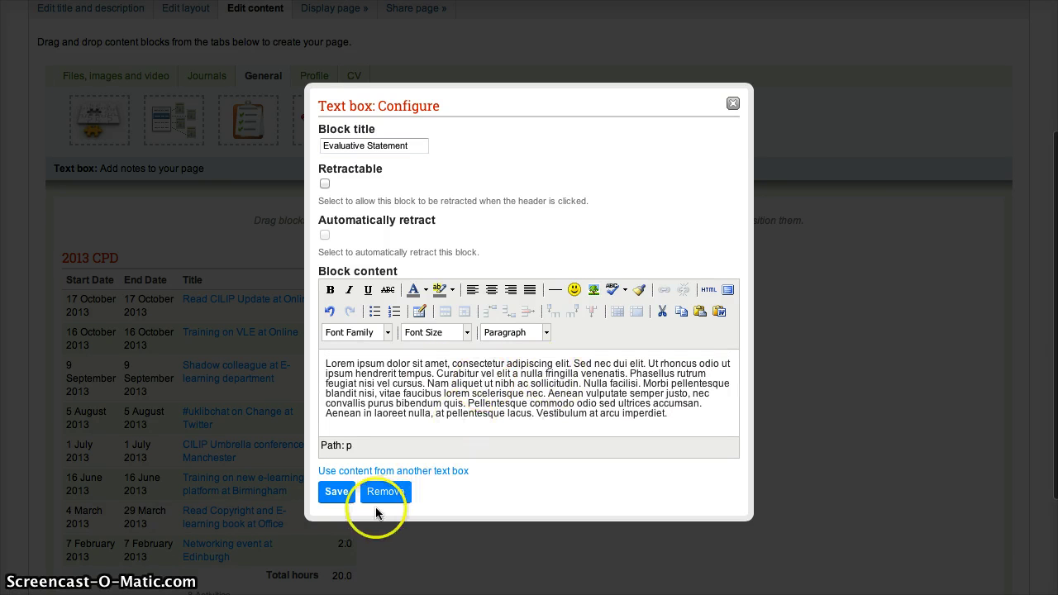
pyautogui.click(335, 494)
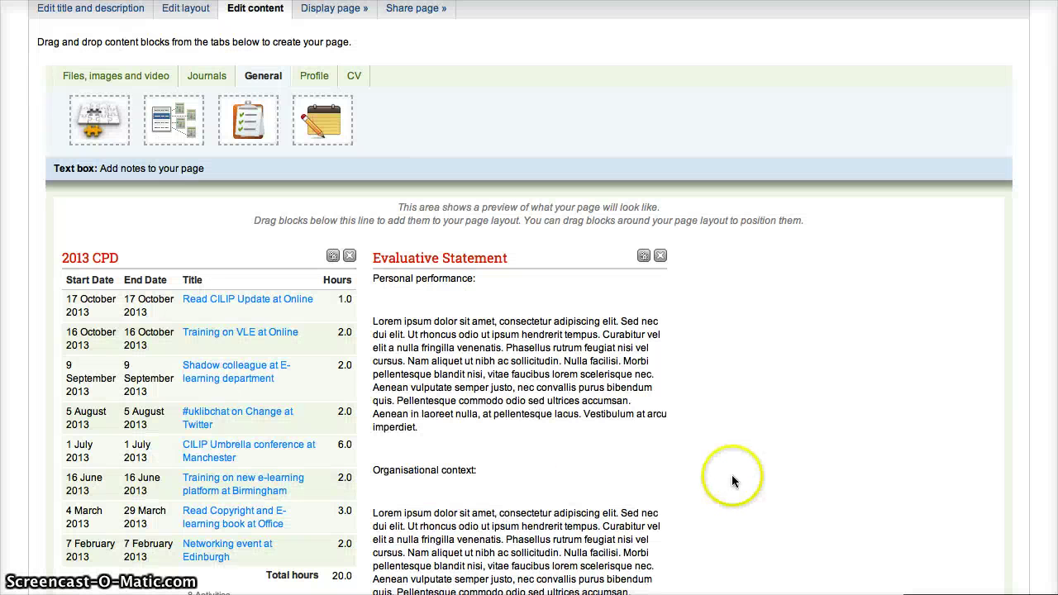
pyautogui.scroll(-3, 756, 432)
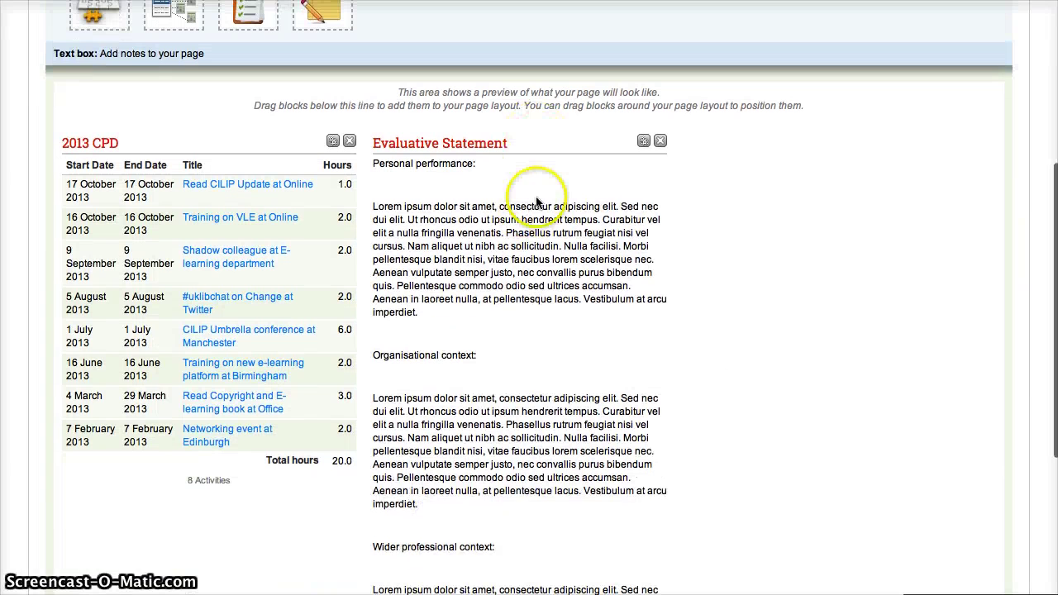
pyautogui.scroll(-5, 525, 245)
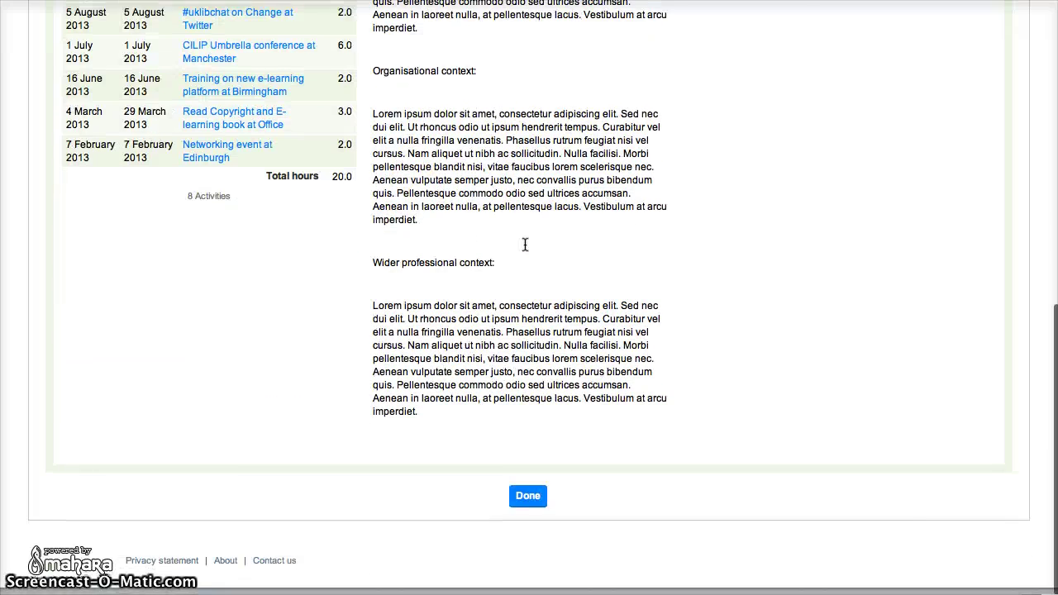
pyautogui.scroll(9, 525, 244)
pyautogui.scroll(-3, 528, 248)
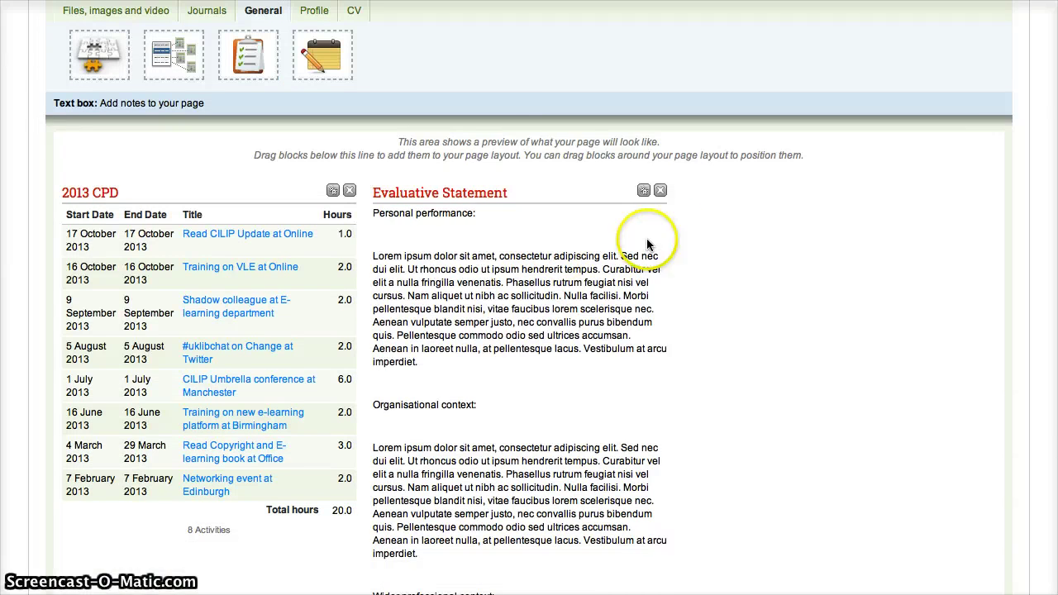
pyautogui.scroll(2, 759, 210)
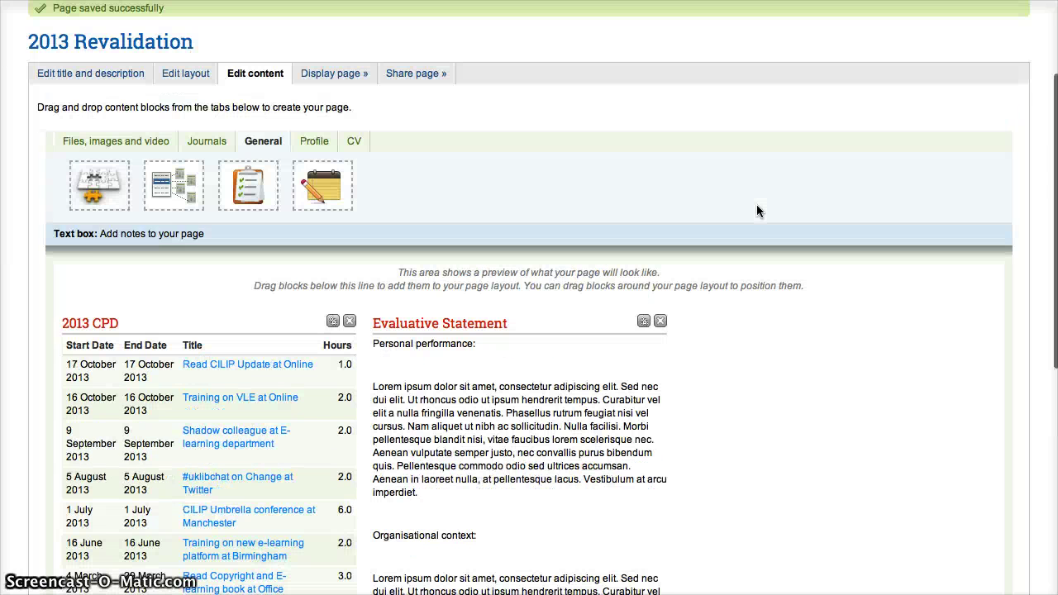
# Add a file block titled '2013 PKSB' with the uploaded Revalidation Candidate PKSB 2013.xlsx, and save it
pyautogui.click(131, 144)
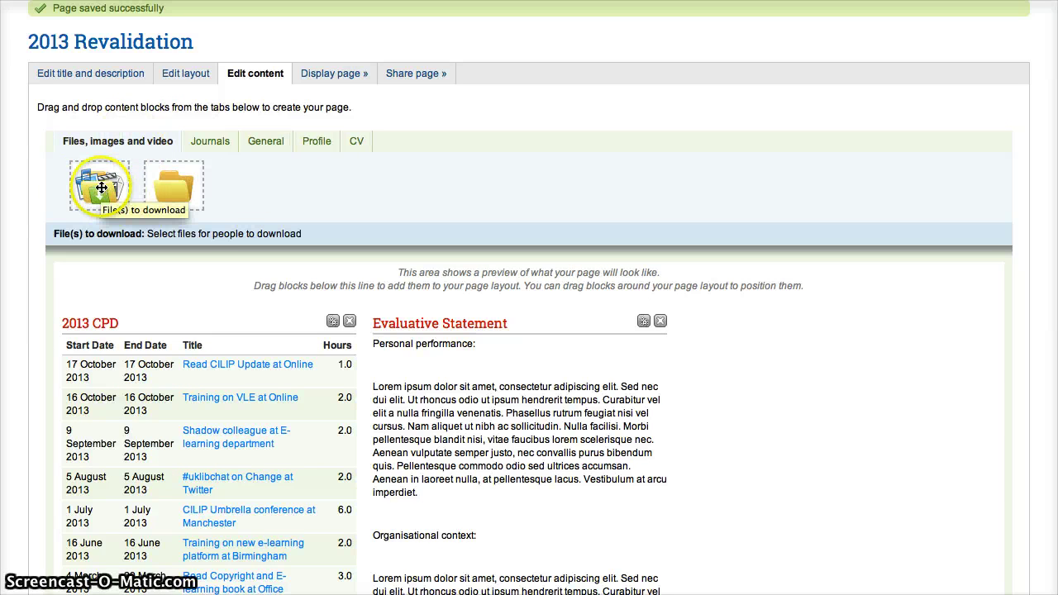
pyautogui.moveTo(99, 187); pyautogui.dragTo(828, 347)
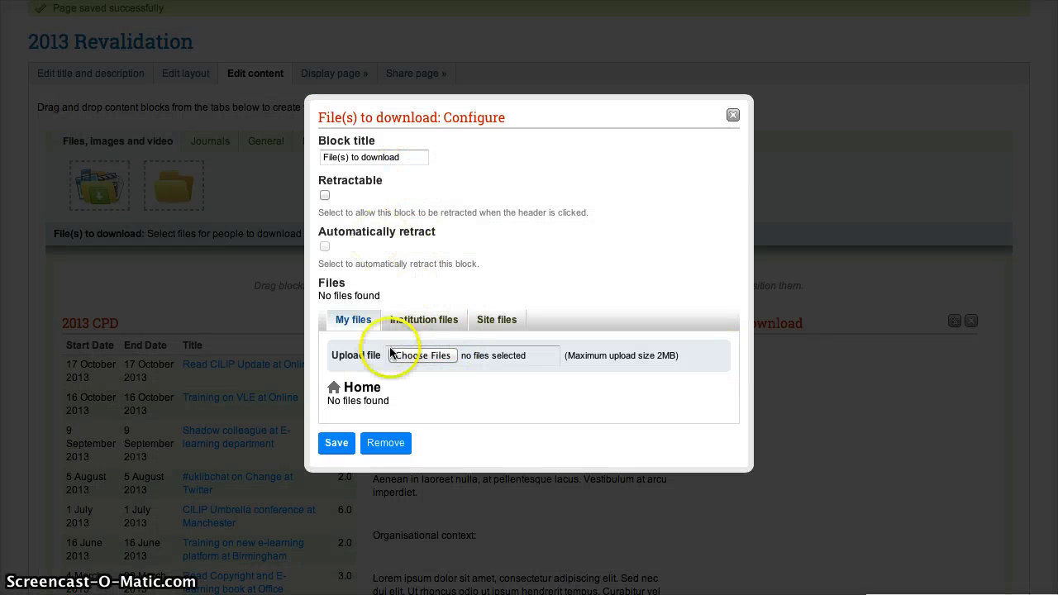
pyautogui.click(433, 361)
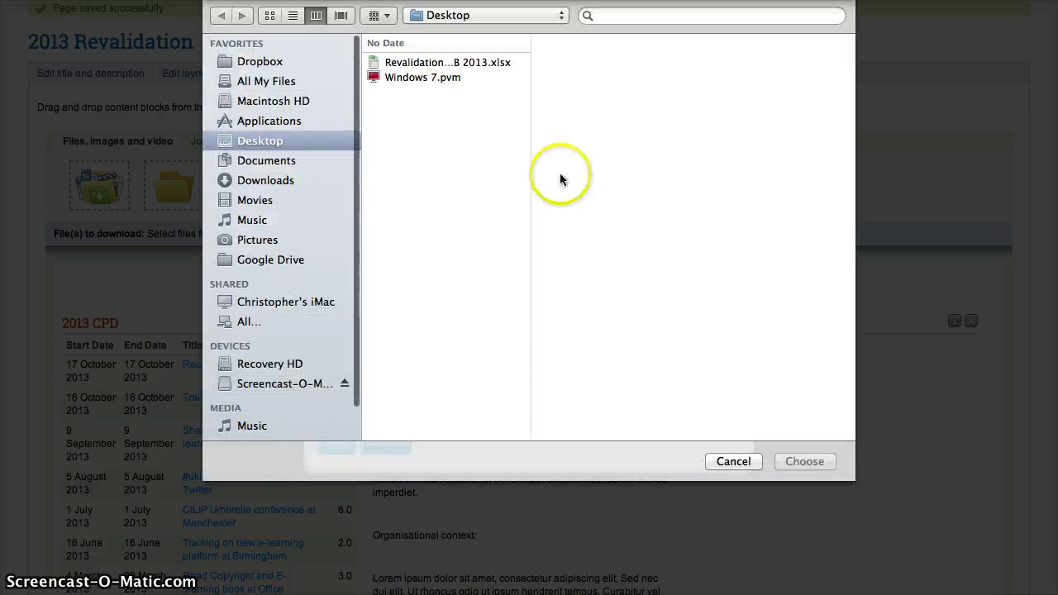
pyautogui.click(480, 63)
pyautogui.click(794, 395)
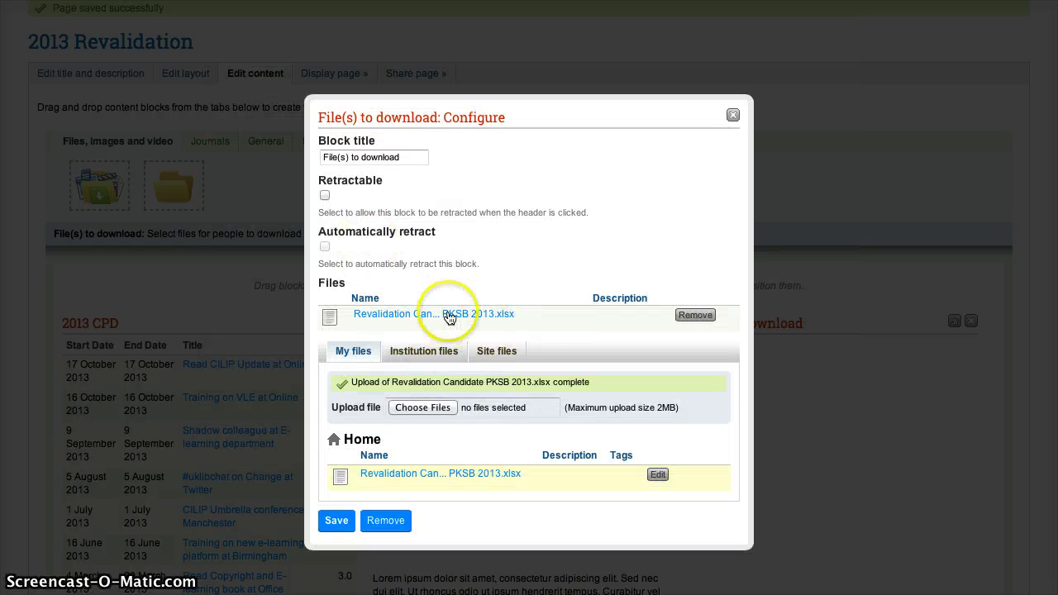
pyautogui.moveTo(400, 157); pyautogui.dragTo(286, 151)
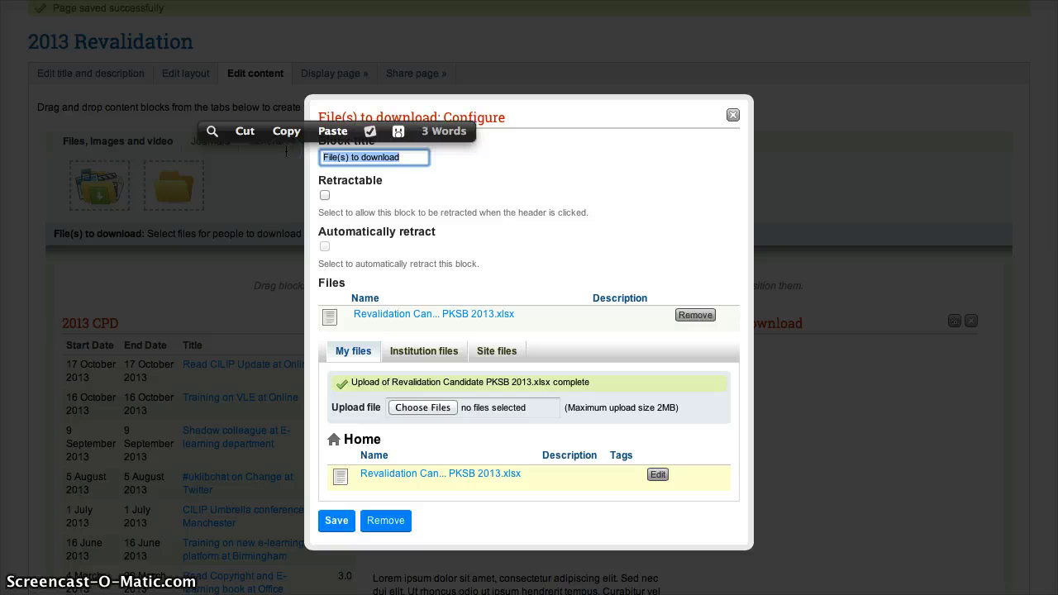
pyautogui.write('PKSB')
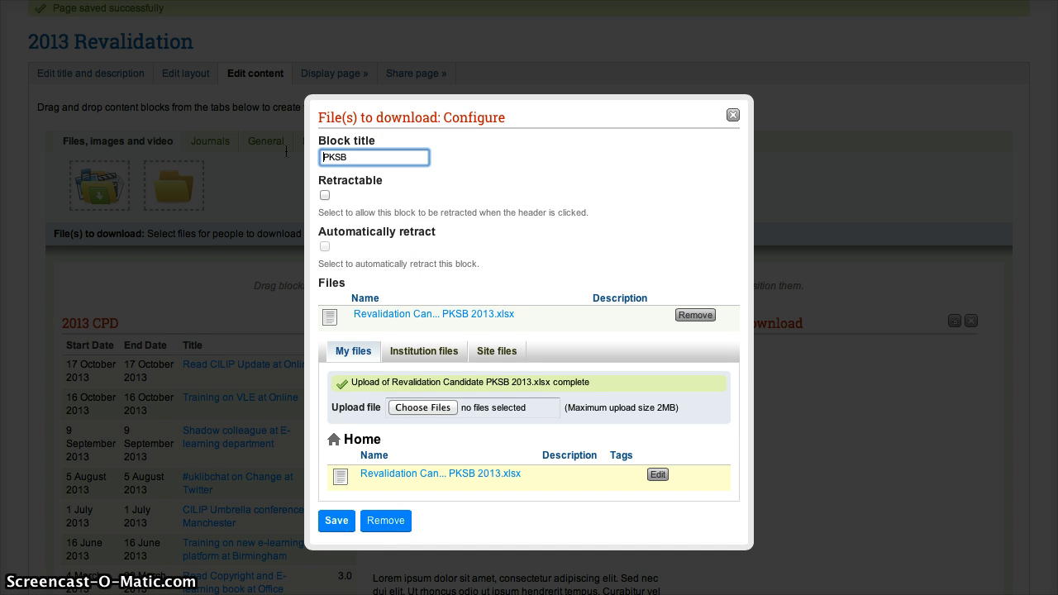
pyautogui.write('2013')
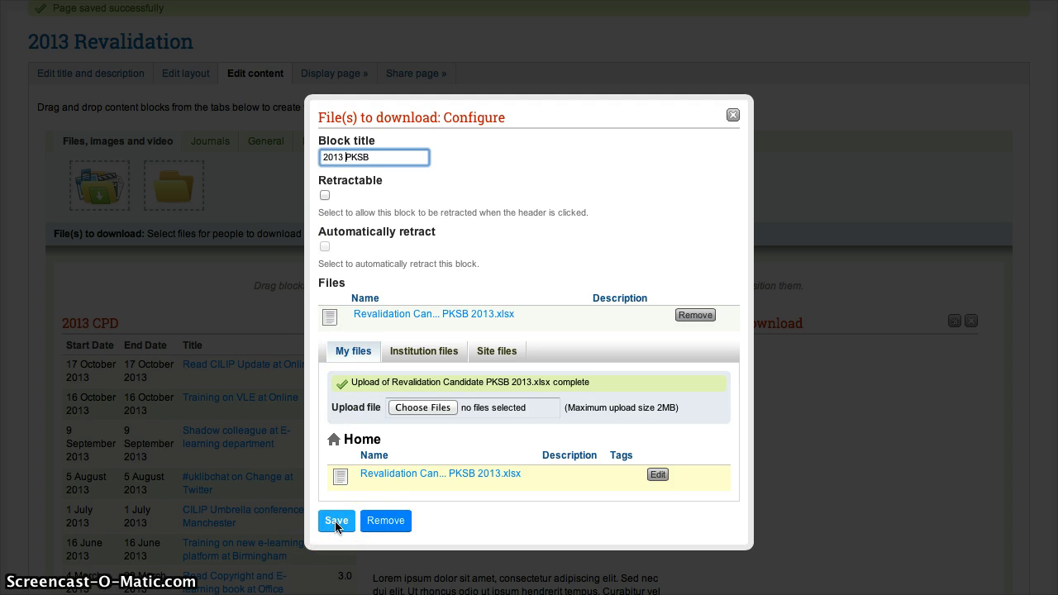
pyautogui.click(337, 523)
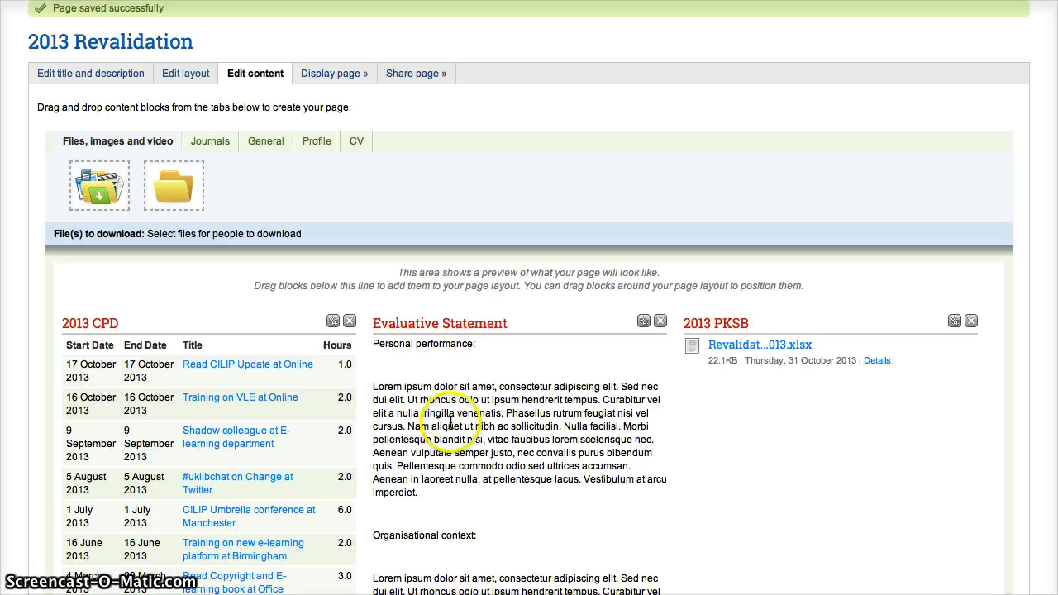
# Switch the page layout to two columns with a larger left column
pyautogui.click(186, 81)
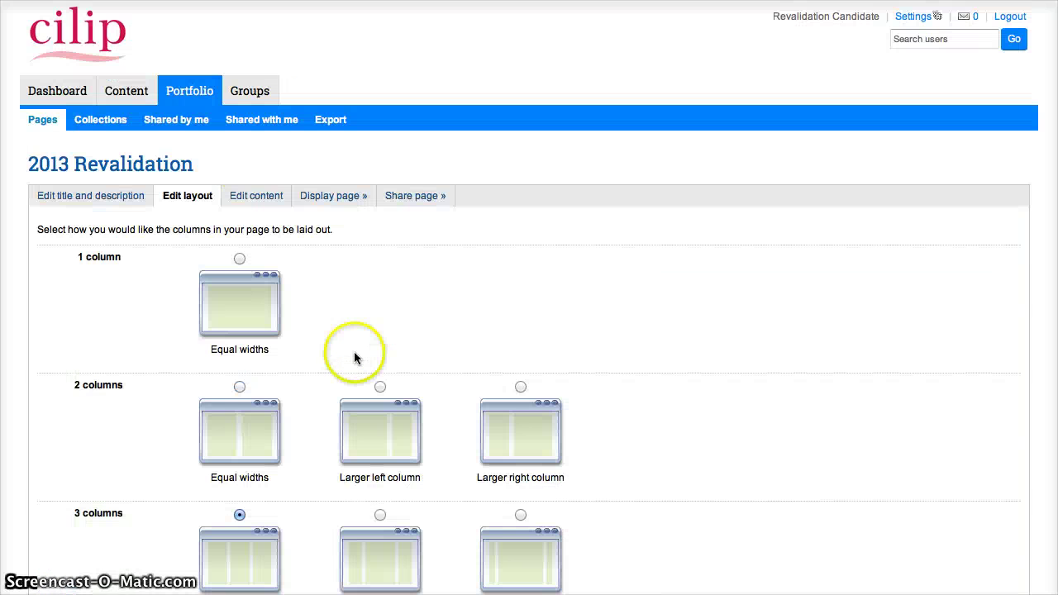
pyautogui.scroll(-5, 357, 348)
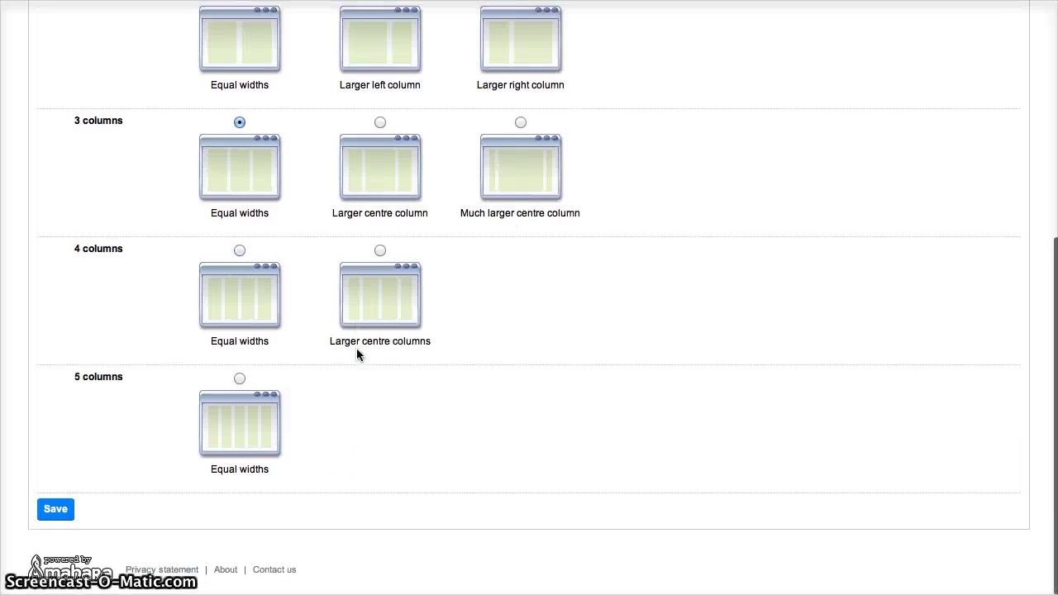
pyautogui.scroll(3, 356, 348)
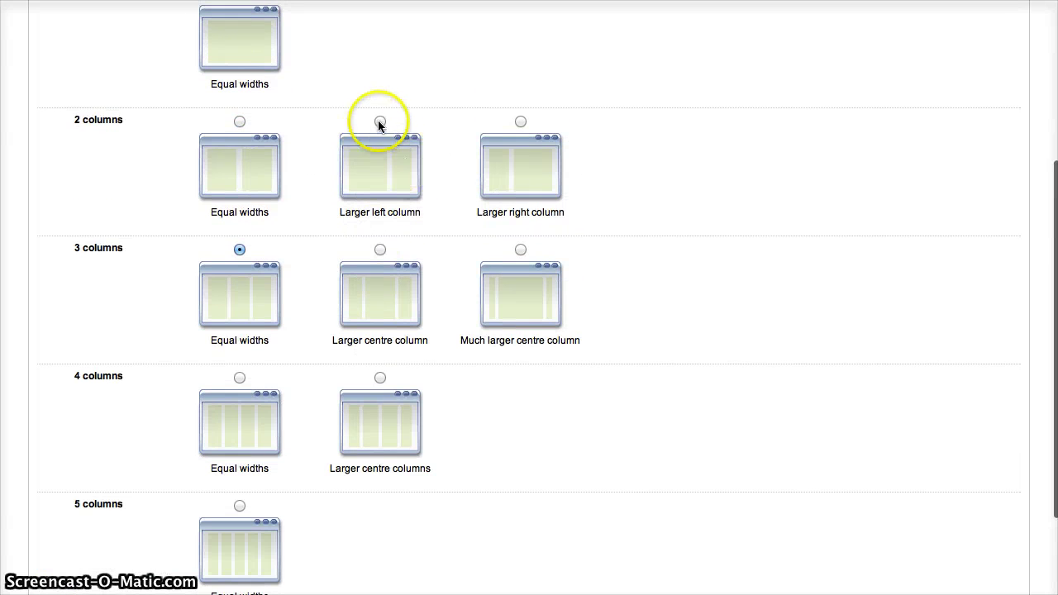
pyautogui.click(382, 122)
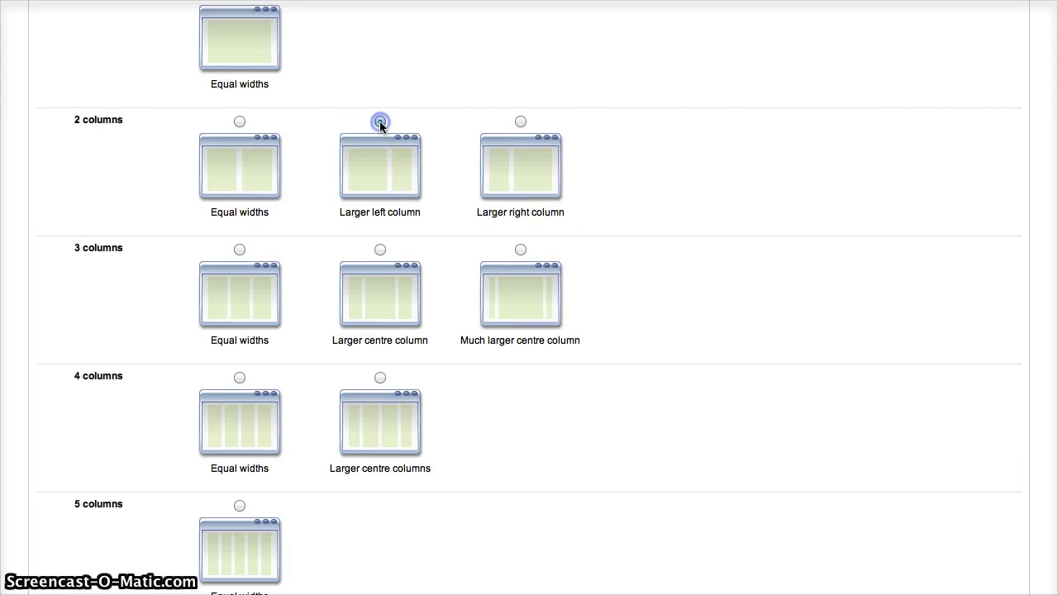
pyautogui.scroll(-3, 461, 212)
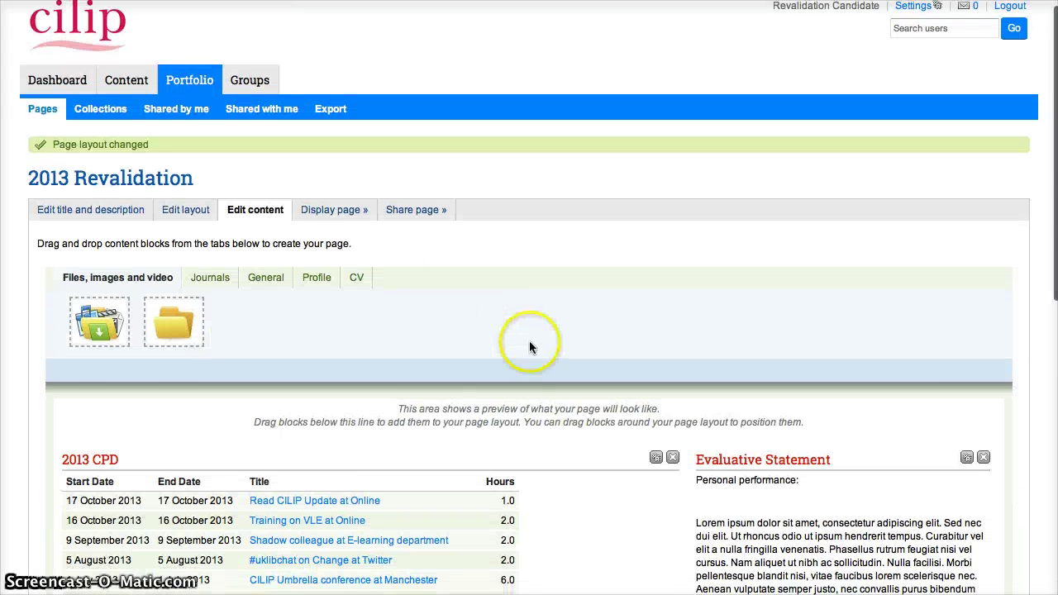
pyautogui.scroll(-5, 529, 343)
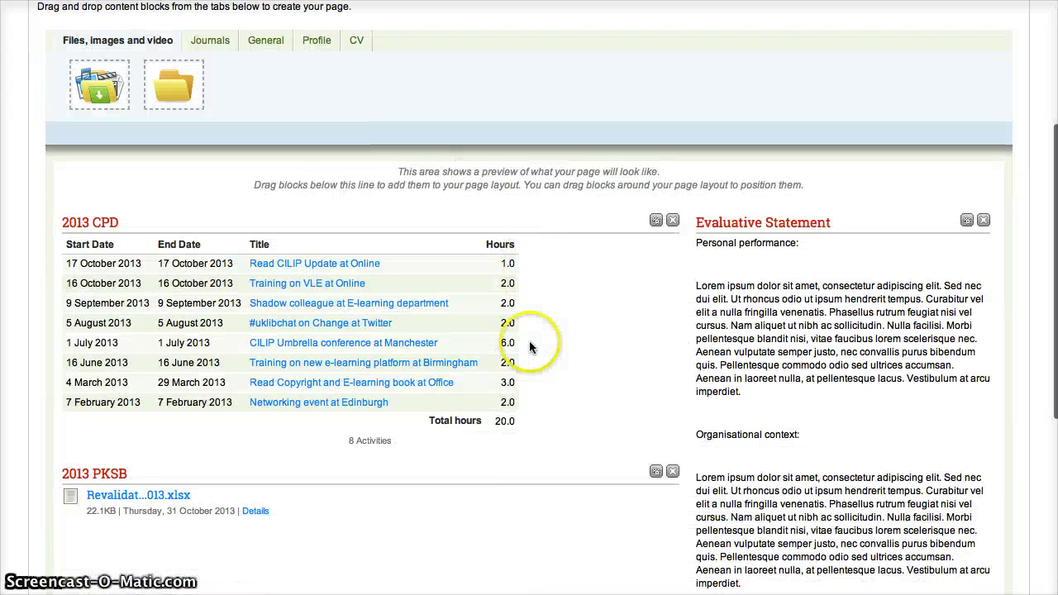
# Move Evaluative Statement to the left column, stack 2013 CPD and 2013 PKSB on the right, and finish editing
pyautogui.moveTo(864, 226); pyautogui.dragTo(435, 236)
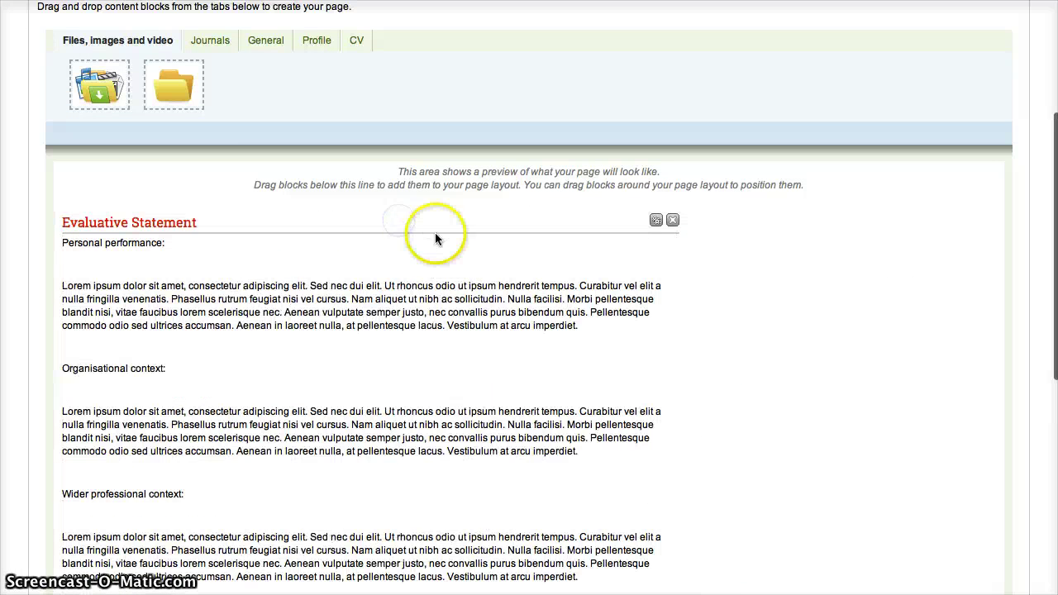
pyautogui.scroll(-5, 436, 238)
pyautogui.moveTo(336, 421); pyautogui.dragTo(803, 141)
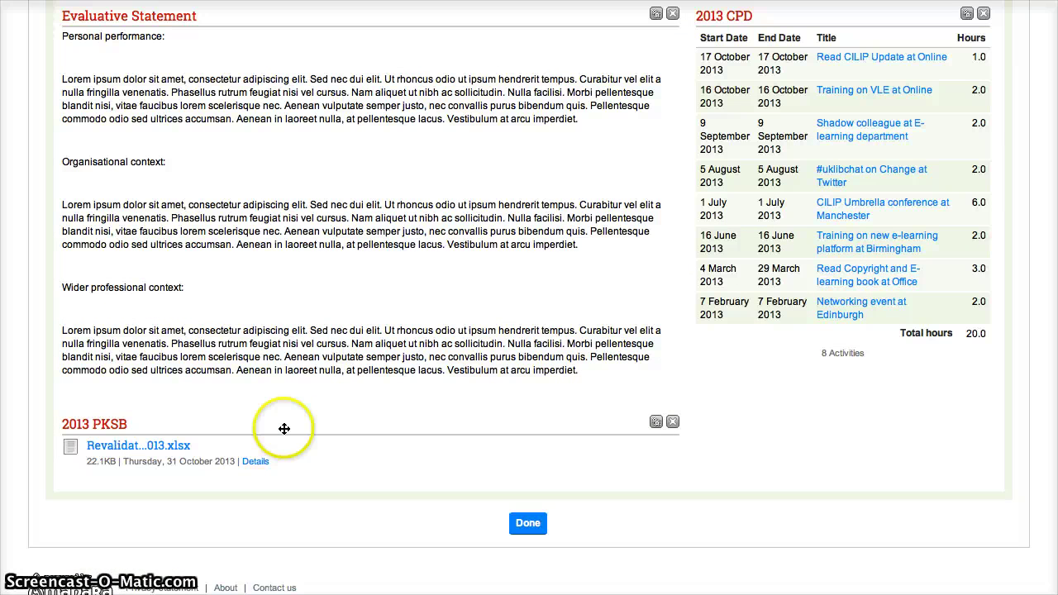
pyautogui.moveTo(283, 428); pyautogui.dragTo(806, 417)
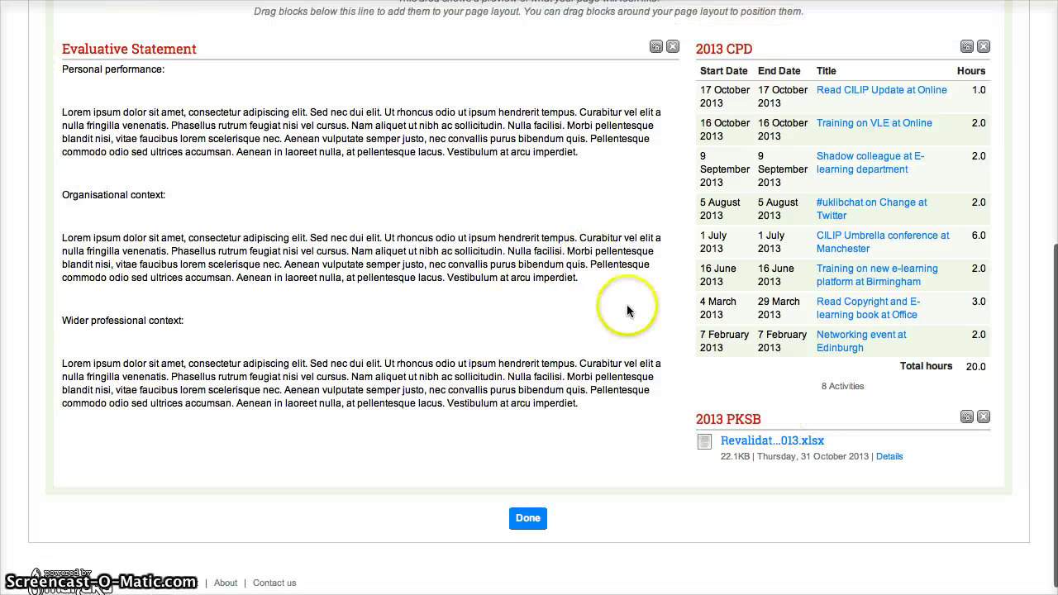
pyautogui.scroll(3, 628, 316)
pyautogui.scroll(-2, 628, 316)
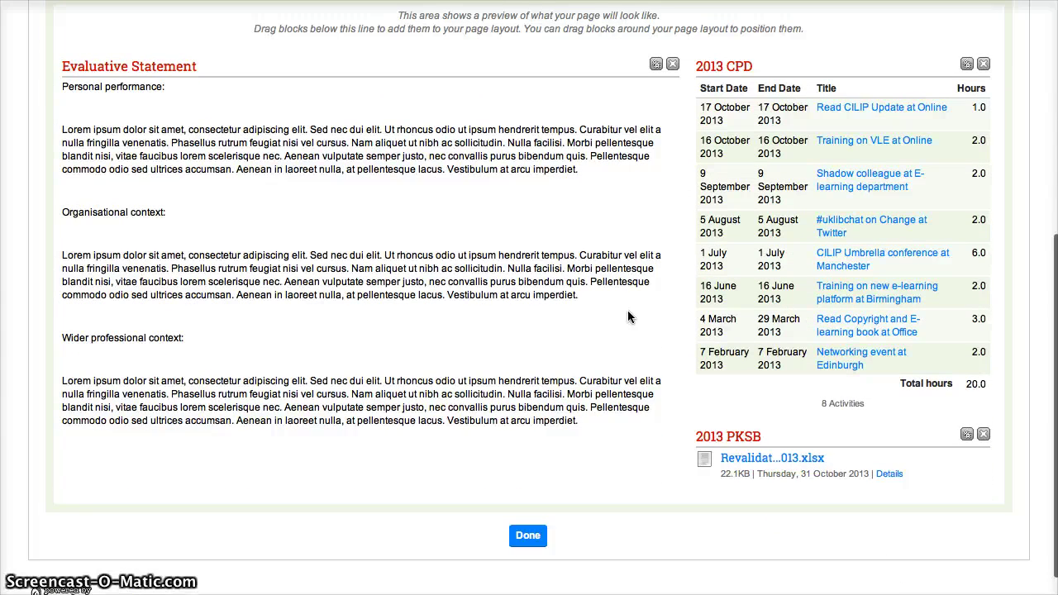
pyautogui.scroll(5, 628, 312)
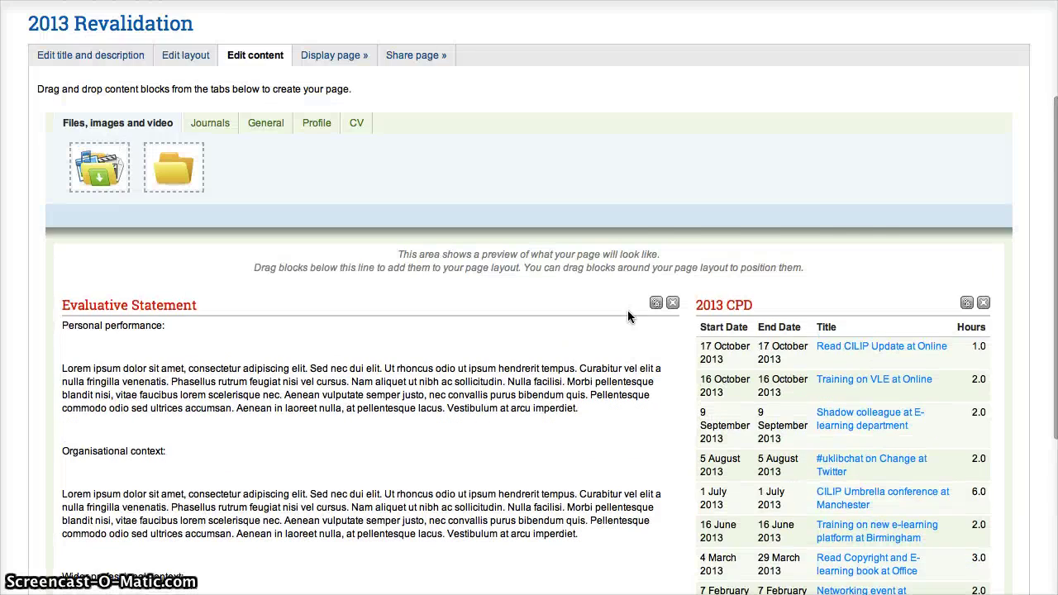
pyautogui.scroll(-5, 628, 316)
pyautogui.click(529, 446)
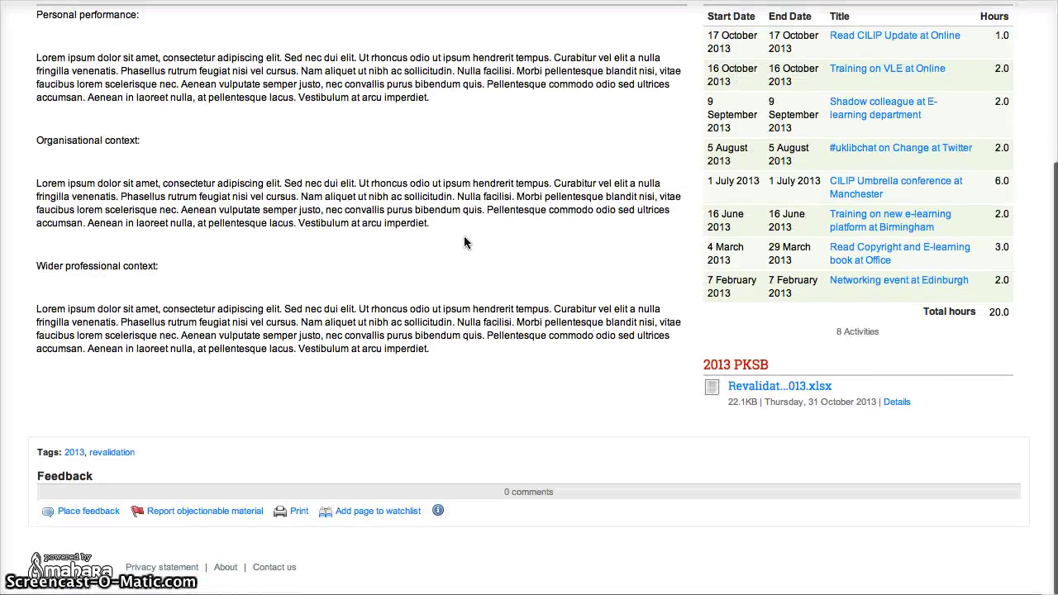
# Reopen the 2013 Revalidation page in edit mode
pyautogui.scroll(4, 465, 242)
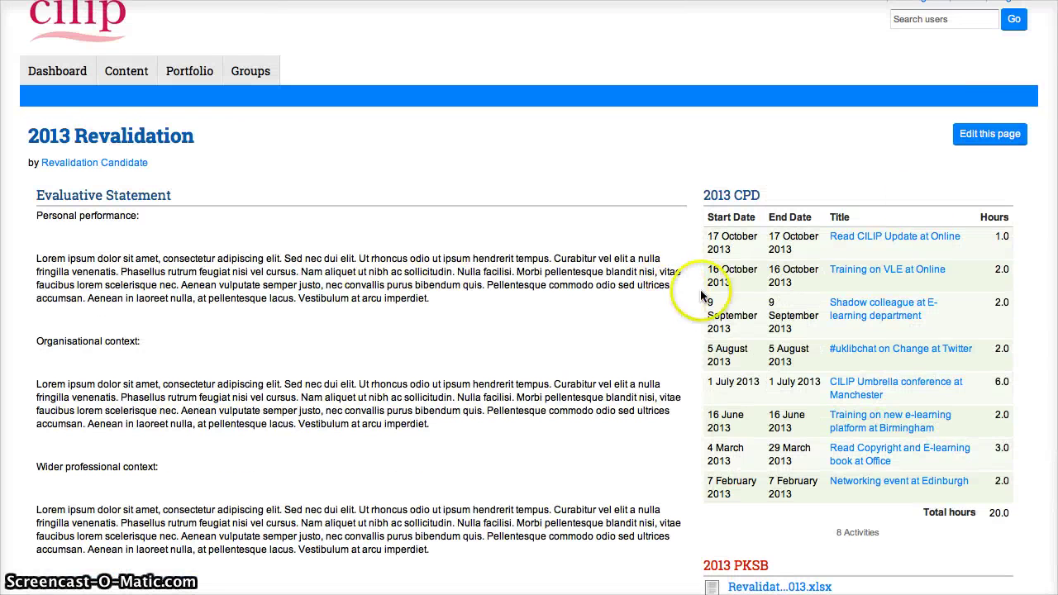
pyautogui.click(978, 137)
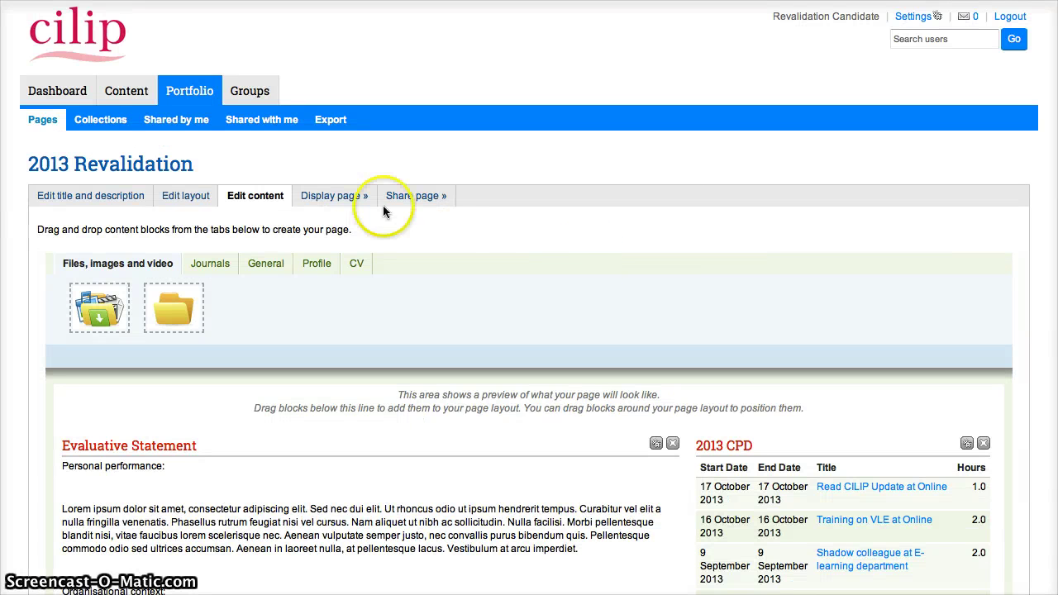
# Search Groups for 'assessors', give Professional Registration Assessors access to the page, and save the access rules
pyautogui.click(431, 202)
pyautogui.scroll(-1, 417, 263)
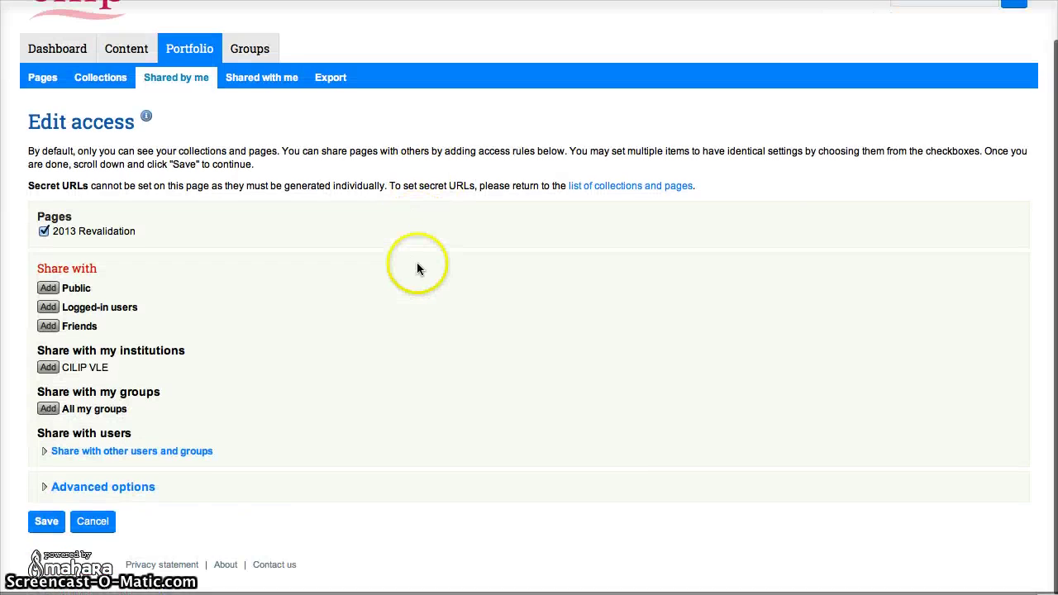
pyautogui.click(43, 461)
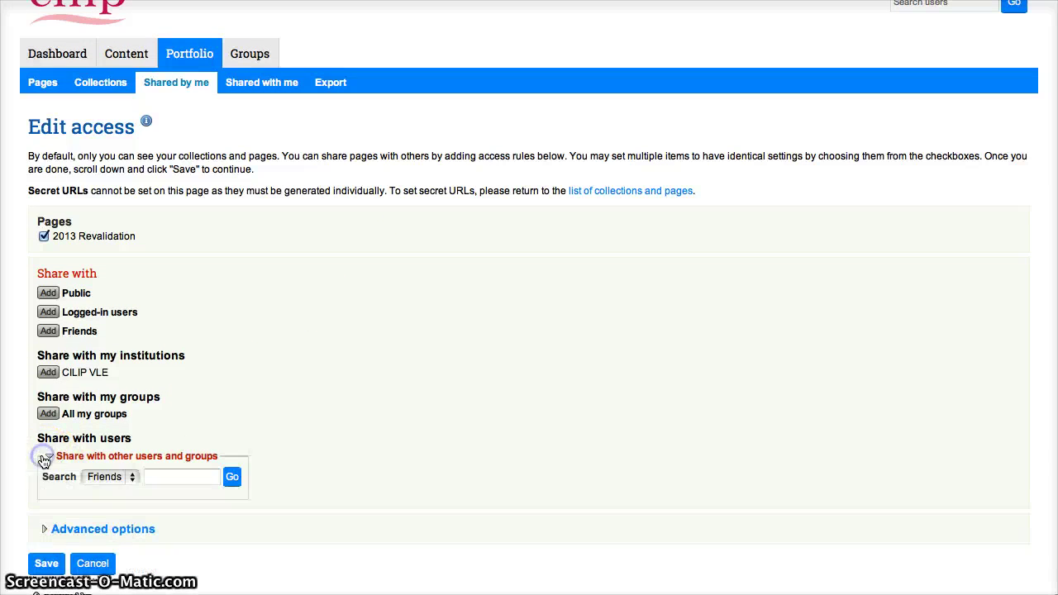
pyautogui.click(130, 480)
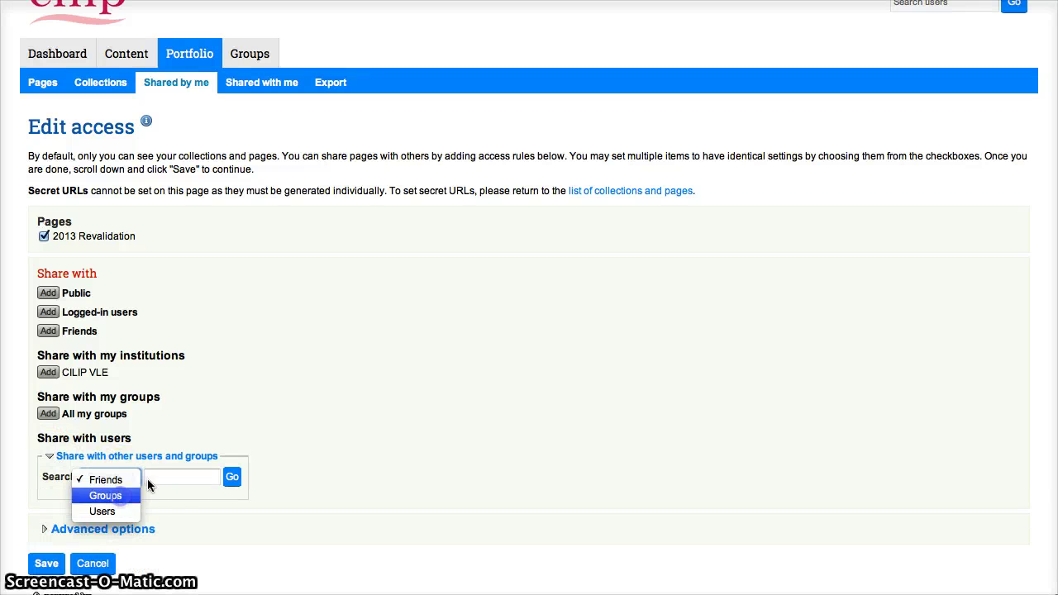
pyautogui.click(106, 495)
pyautogui.click(170, 476)
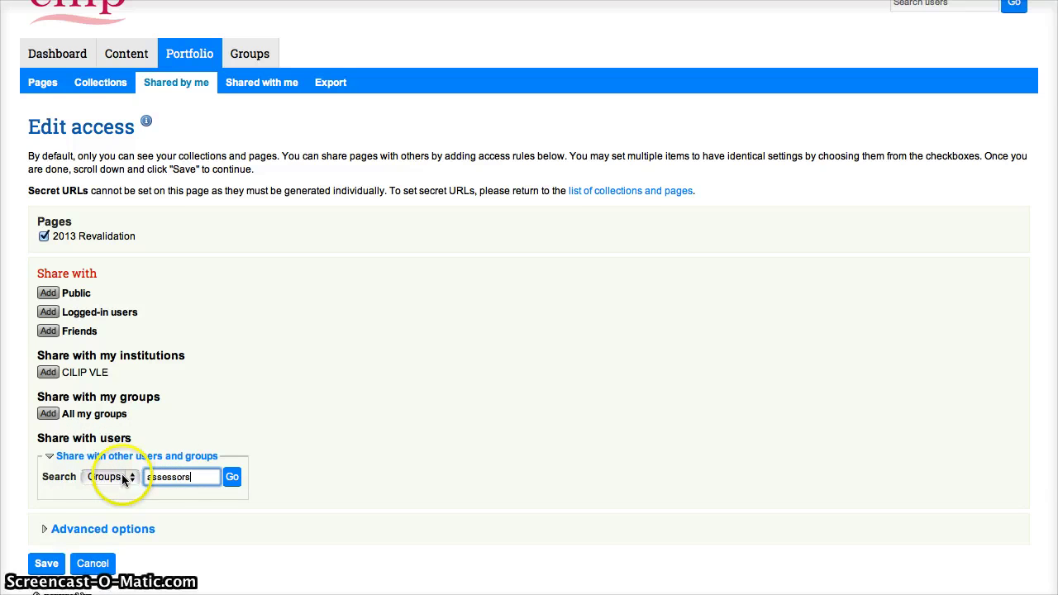
pyautogui.click(232, 477)
pyautogui.scroll(-2, 234, 486)
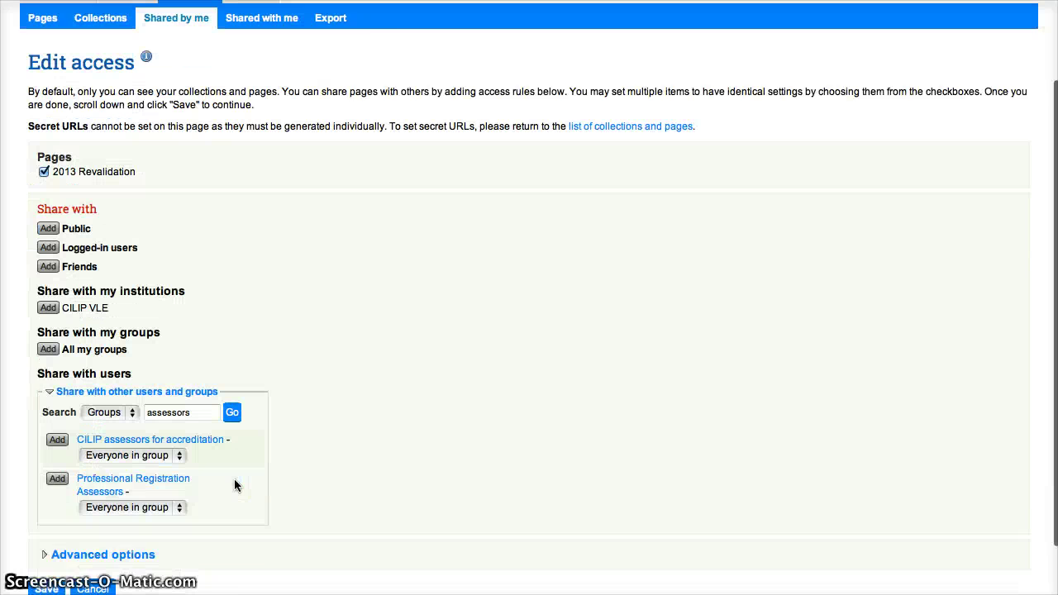
pyautogui.scroll(-2, 234, 485)
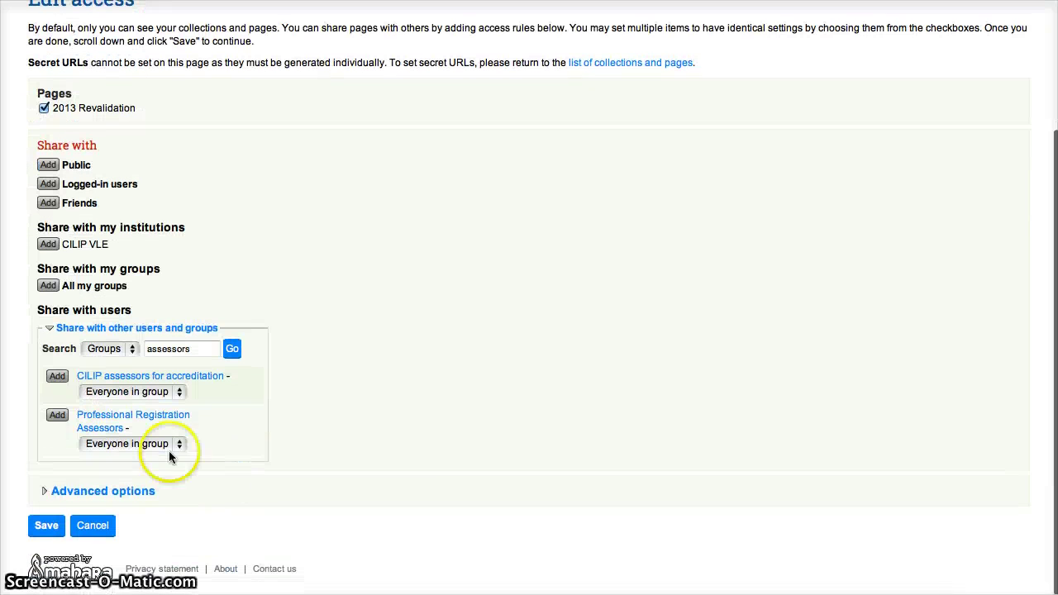
pyautogui.click(57, 416)
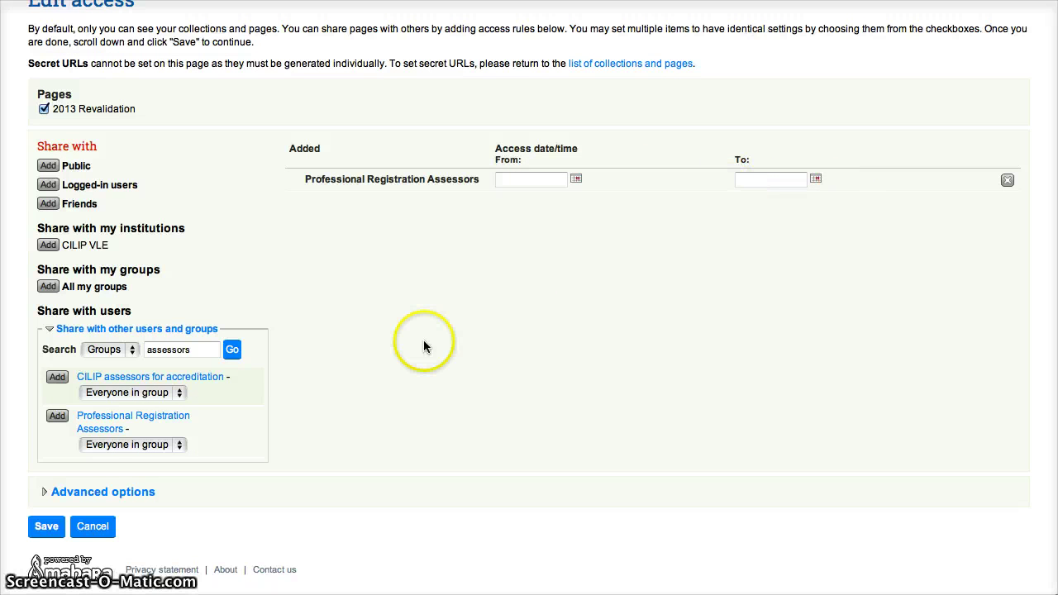
pyautogui.click(46, 527)
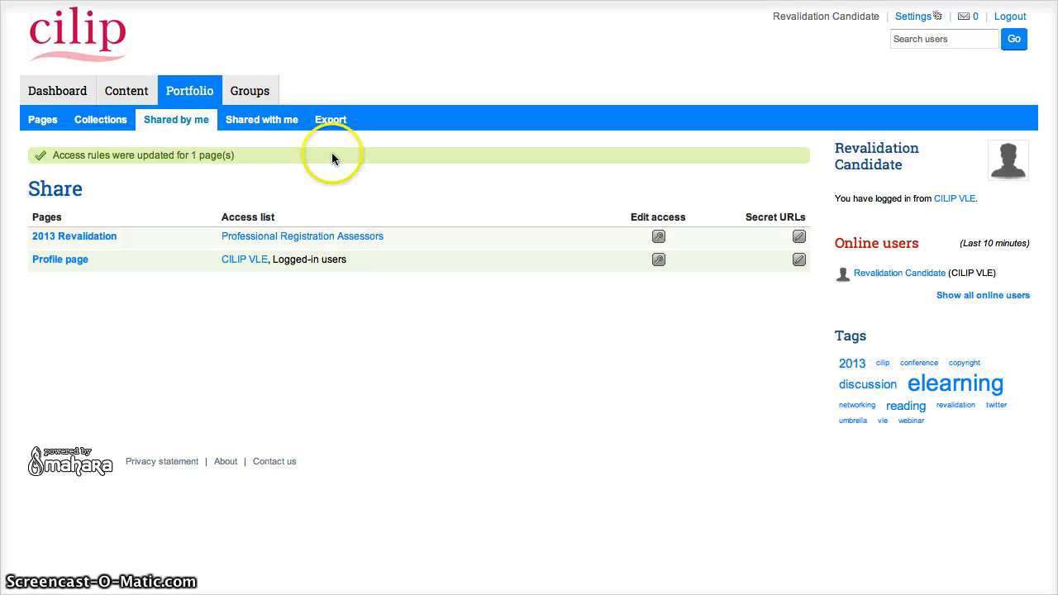
# Return to the portfolio pages list, then load the CILIP VLE home page from the pasted address
pyautogui.click(190, 92)
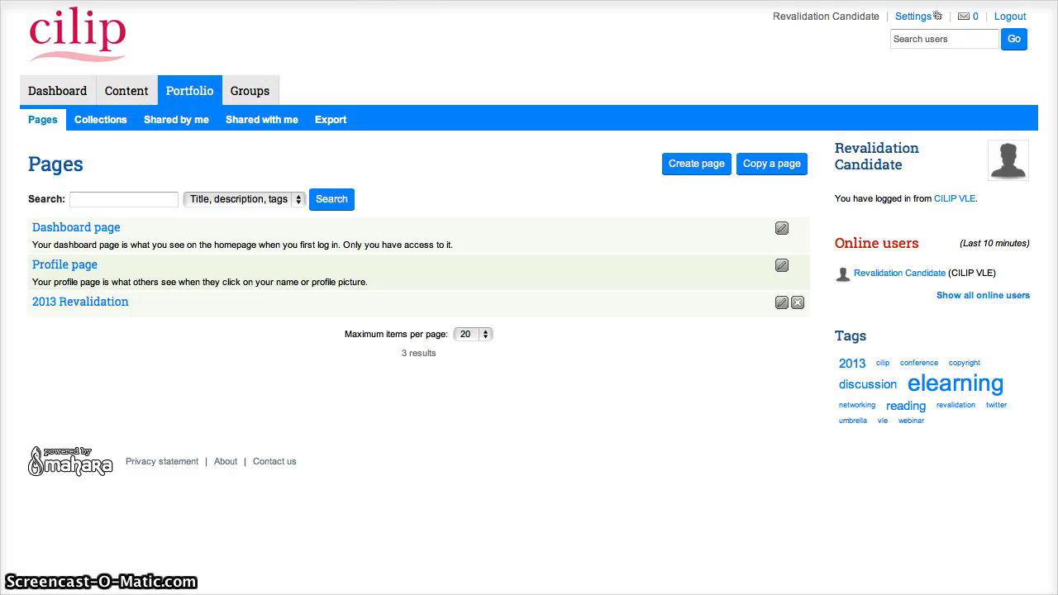
pyautogui.write('www.cilip-learning.org.uk/')
pyautogui.press('Return')
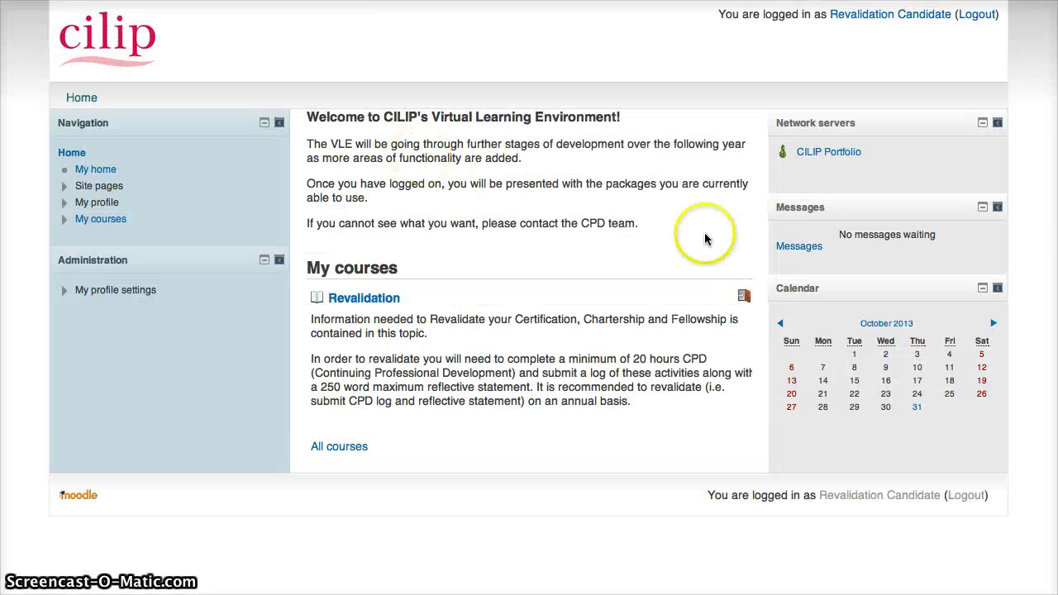
# Go to the Revalidation course's 'Submitting your revalidation' section and its Revalidation submission activity
pyautogui.click(374, 300)
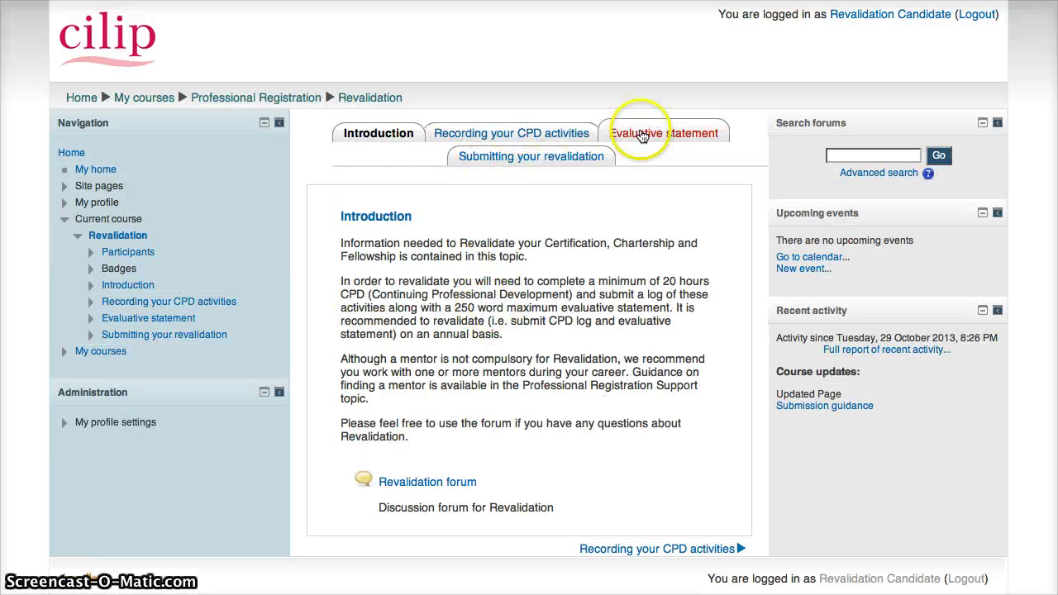
pyautogui.click(564, 159)
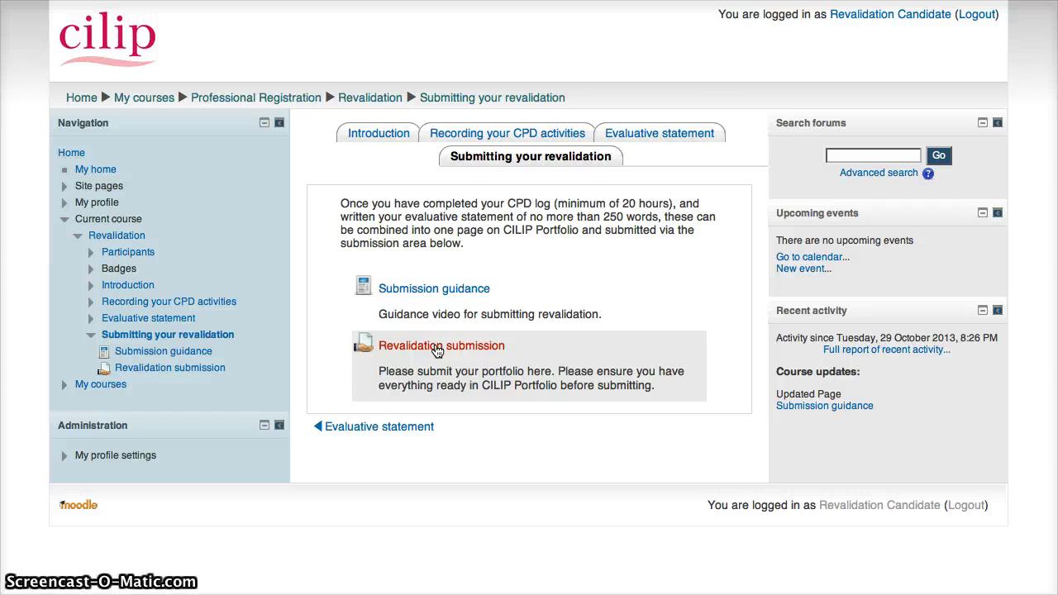
pyautogui.click(437, 347)
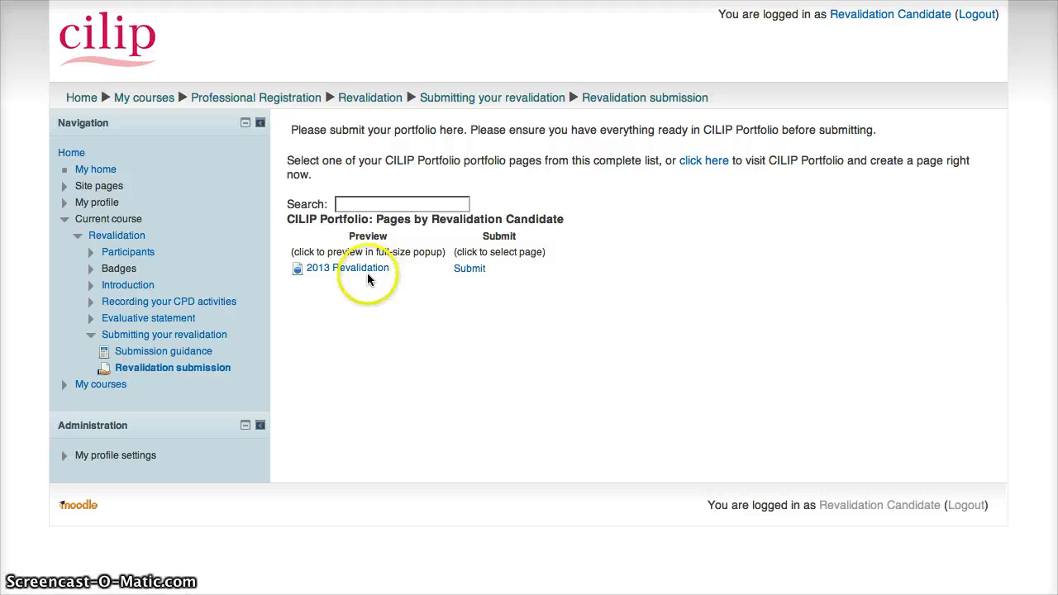
# Submit the 2013 Revalidation portfolio page from the submission list
pyautogui.click(473, 271)
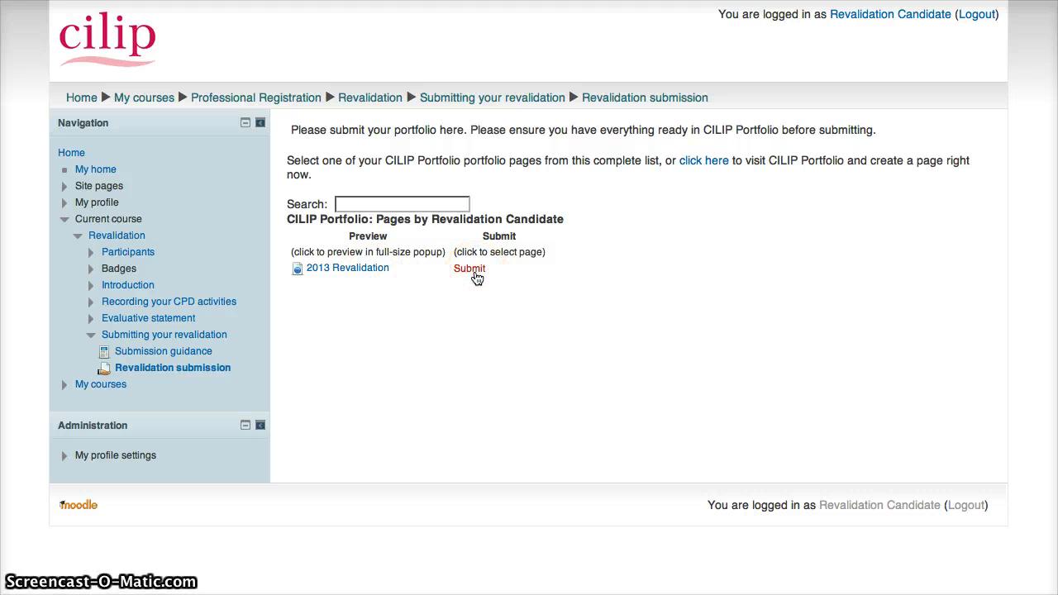
pyautogui.click(476, 276)
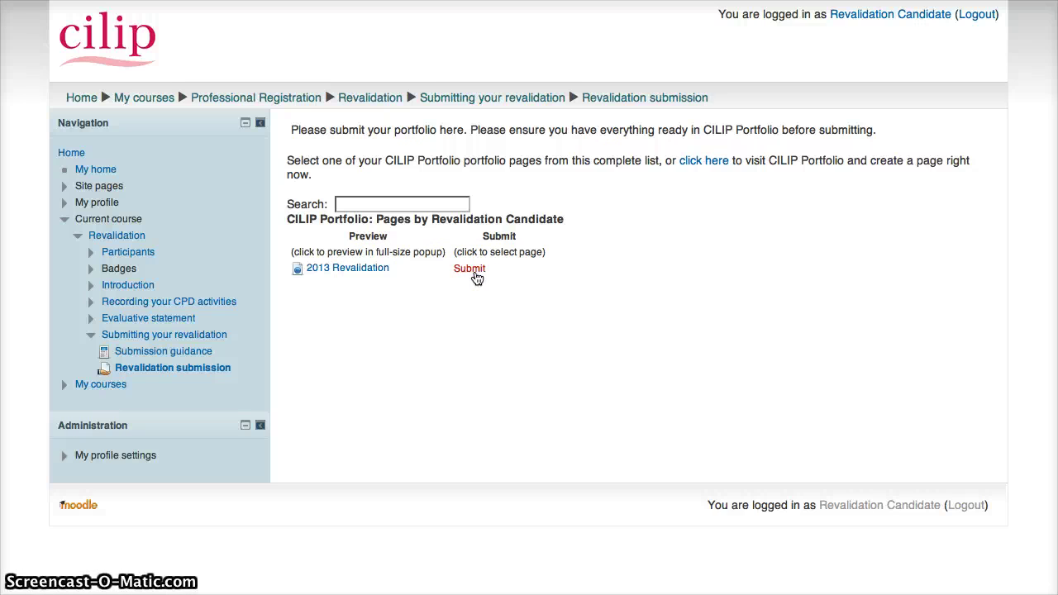